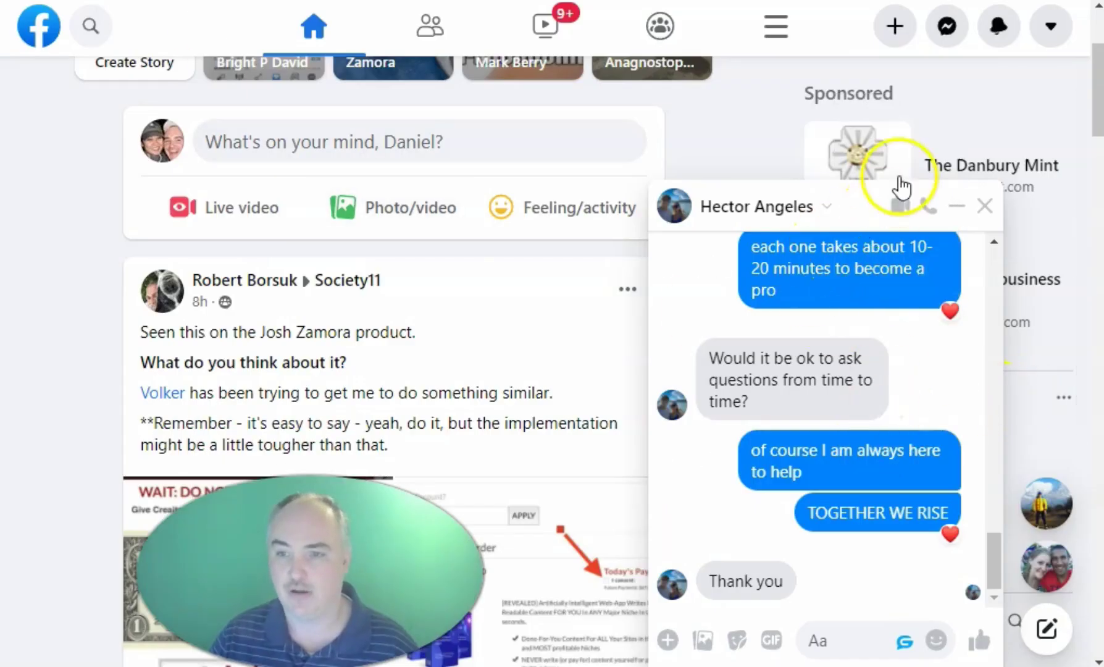
# - Look through the labelled conversations in the Messenger list and open the full Messenger view
pyautogui.click(946, 34)
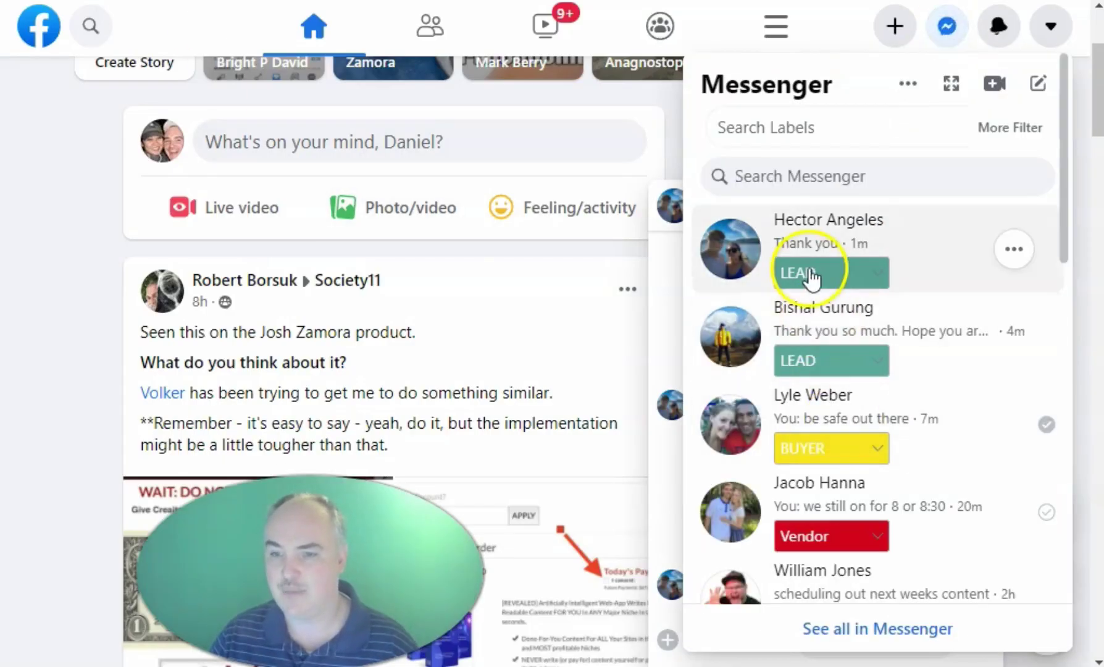
pyautogui.scroll(-3, 907, 377)
pyautogui.scroll(3, 901, 382)
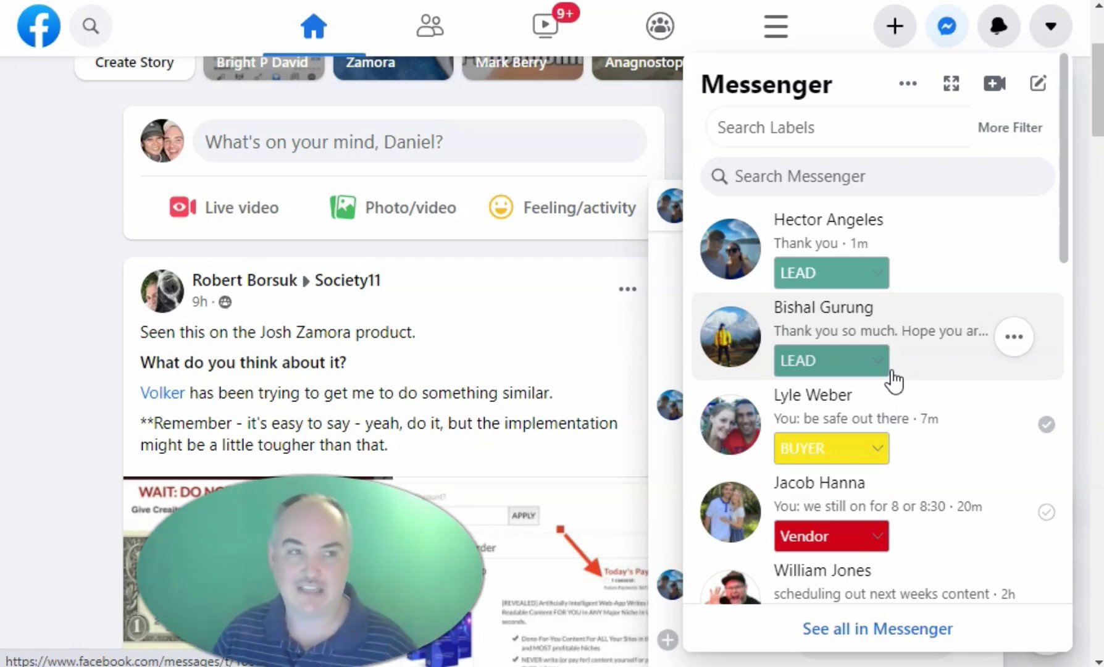
pyautogui.click(809, 628)
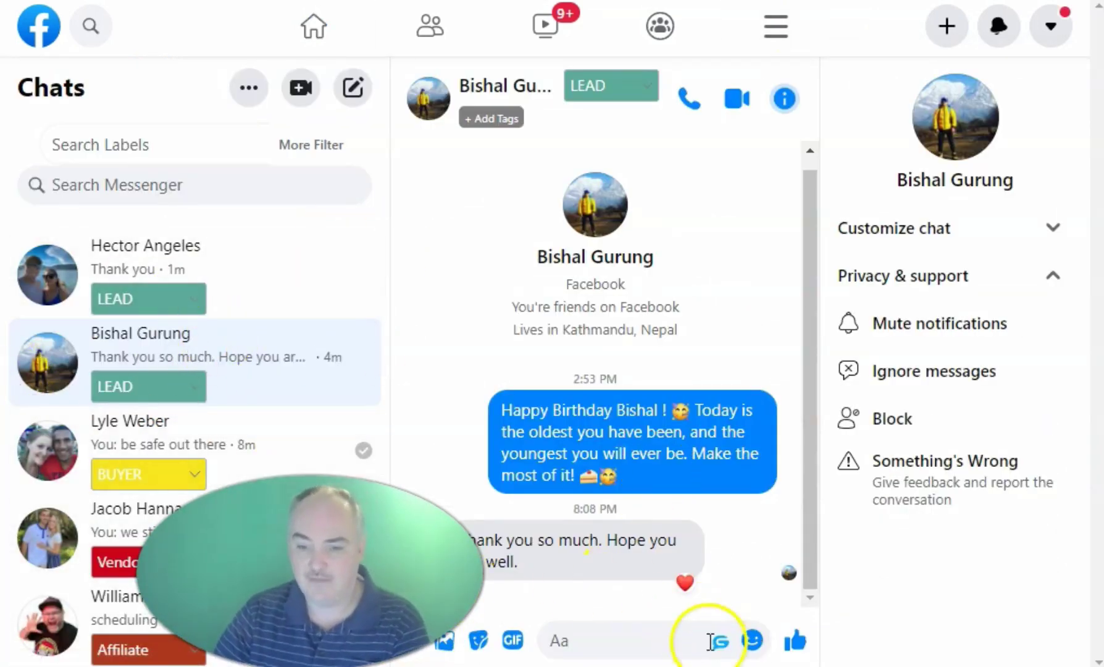
# - Examine the label choices available for the selected birthday conversation, down to BANNED
pyautogui.click(194, 386)
pyautogui.scroll(-10, 154, 549)
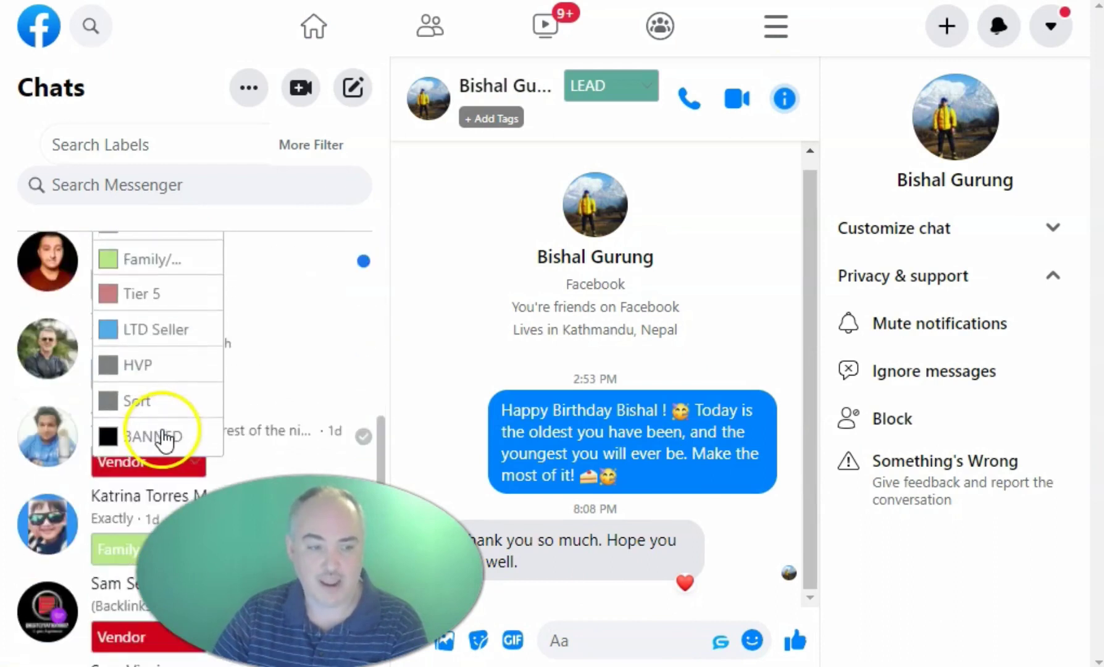
pyautogui.scroll(10, 154, 439)
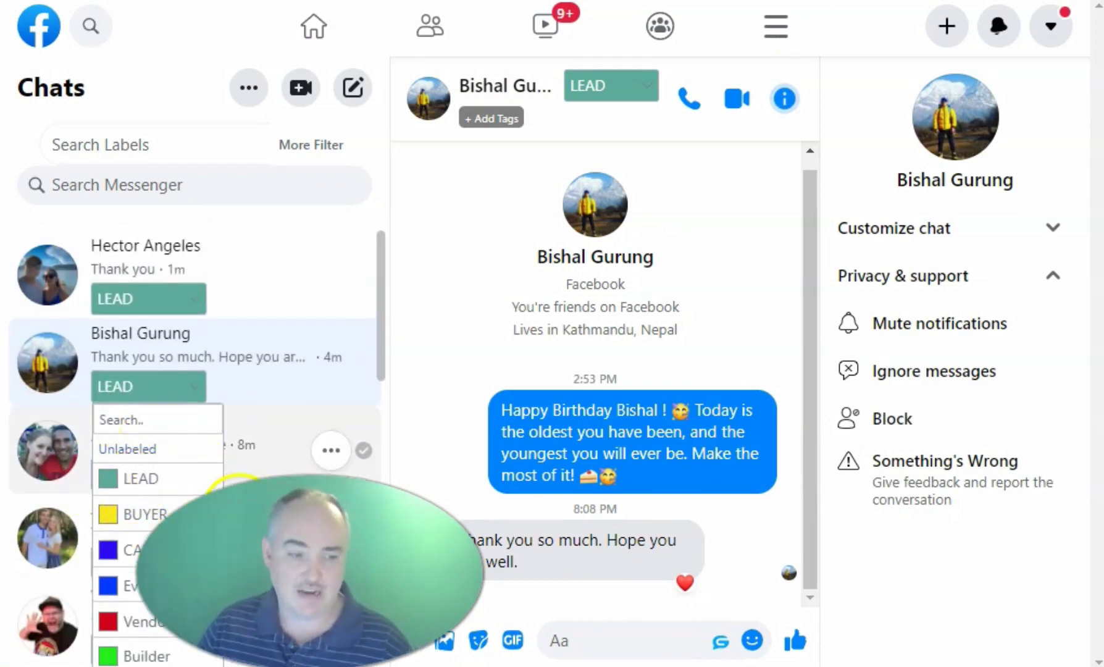
pyautogui.scroll(-3, 142, 500)
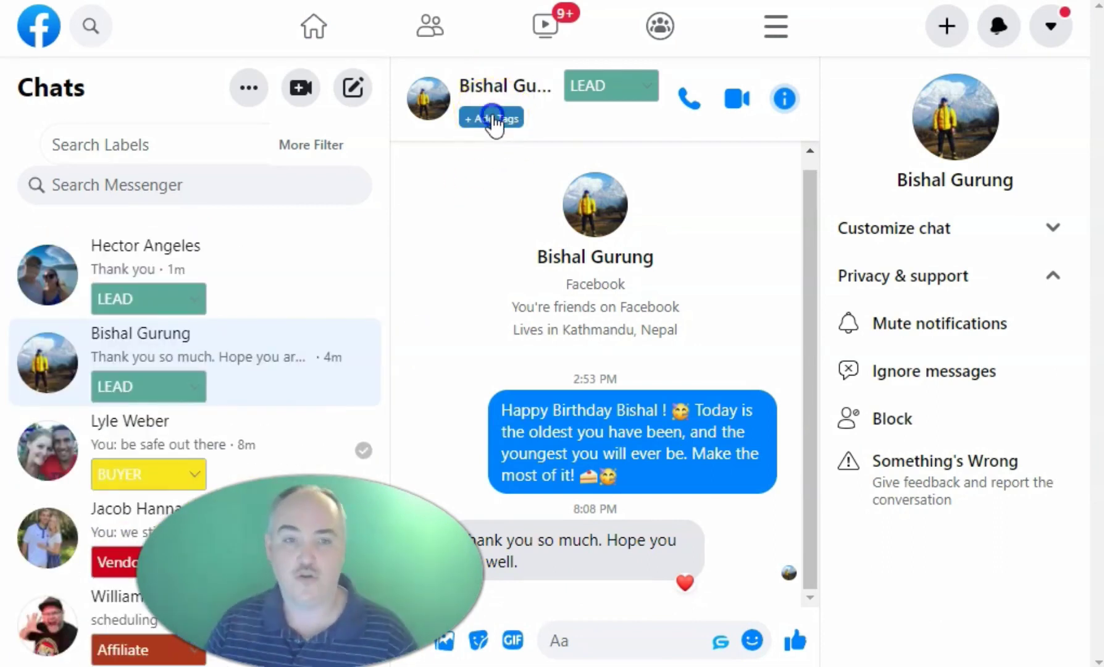
# - View the tags that can be added to the open contact and leave without adding one
pyautogui.click(493, 121)
pyautogui.click(501, 194)
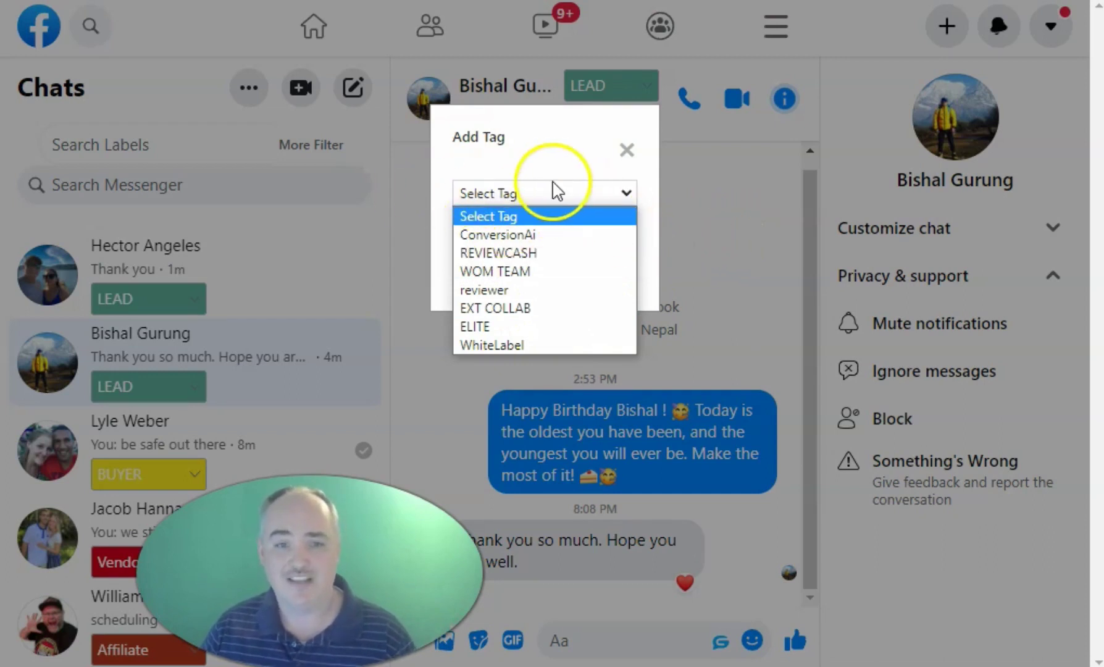
pyautogui.click(757, 205)
pyautogui.click(626, 150)
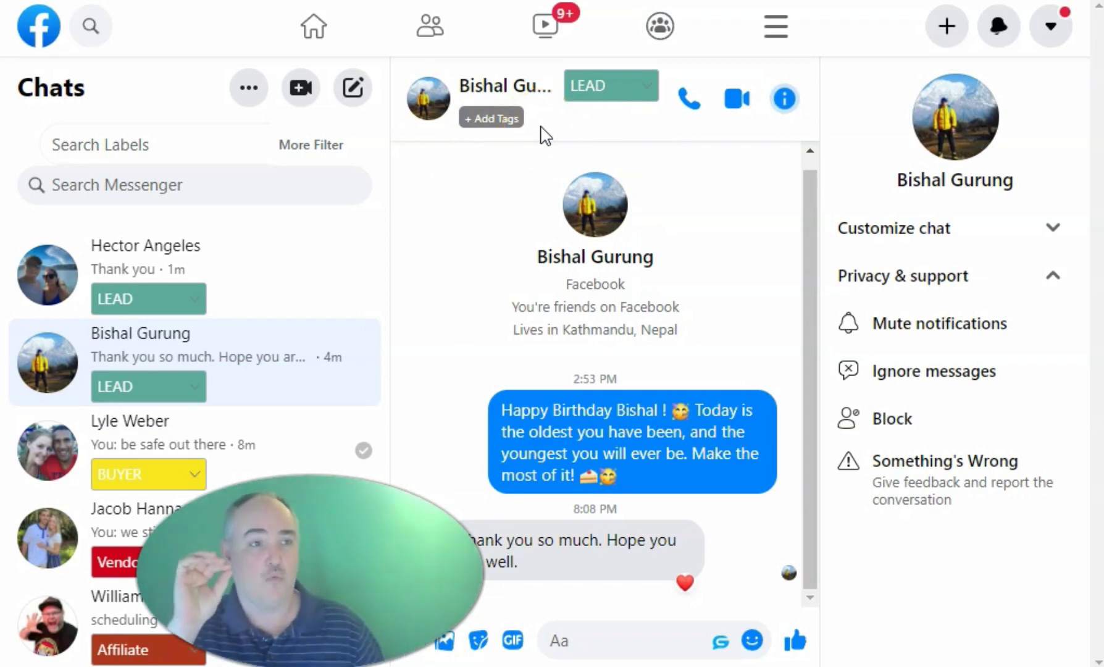
pyautogui.click(165, 170)
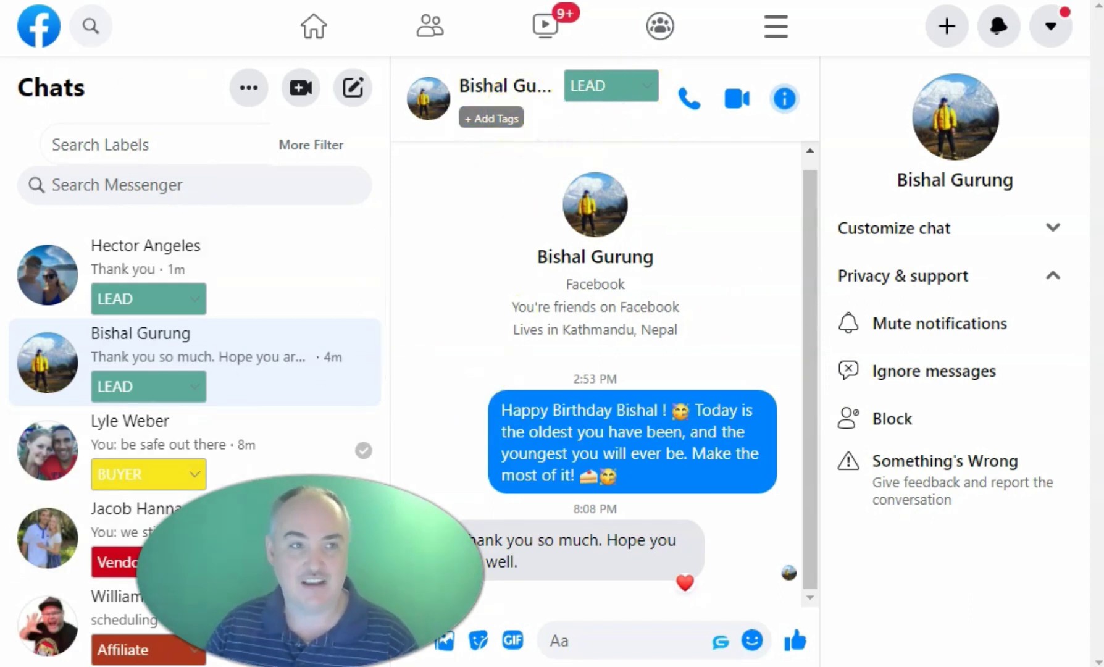
# - Return to the home feed and open the CRM quick notes for the open chat
pyautogui.hotkey('alt', 'Left')
pyautogui.click(1048, 28)
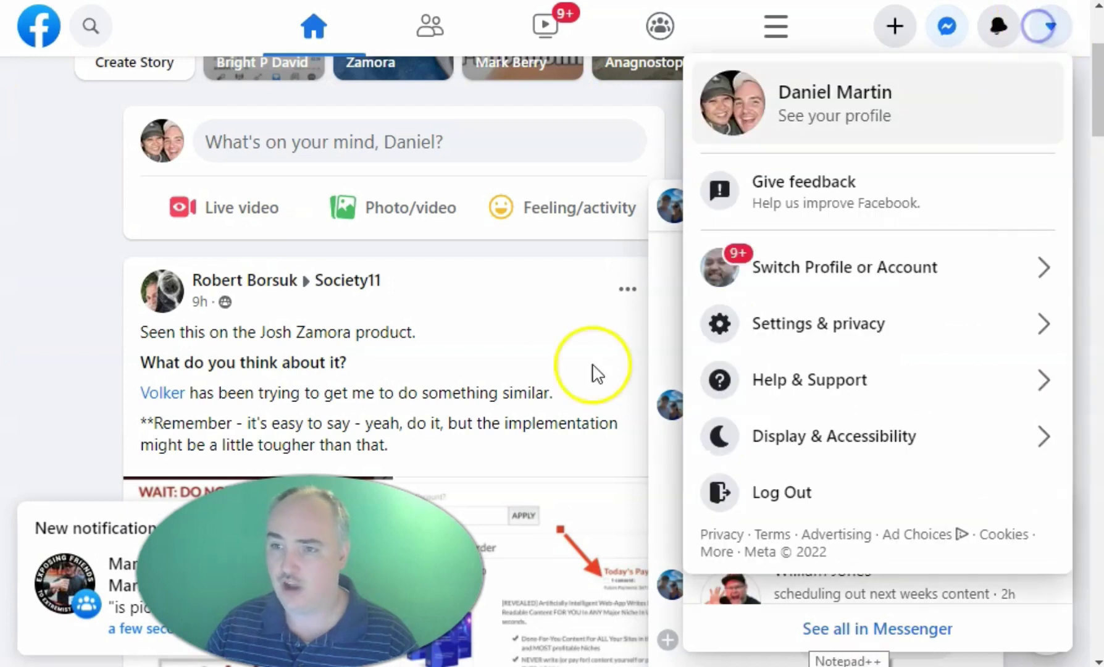
pyautogui.click(1048, 28)
pyautogui.click(802, 241)
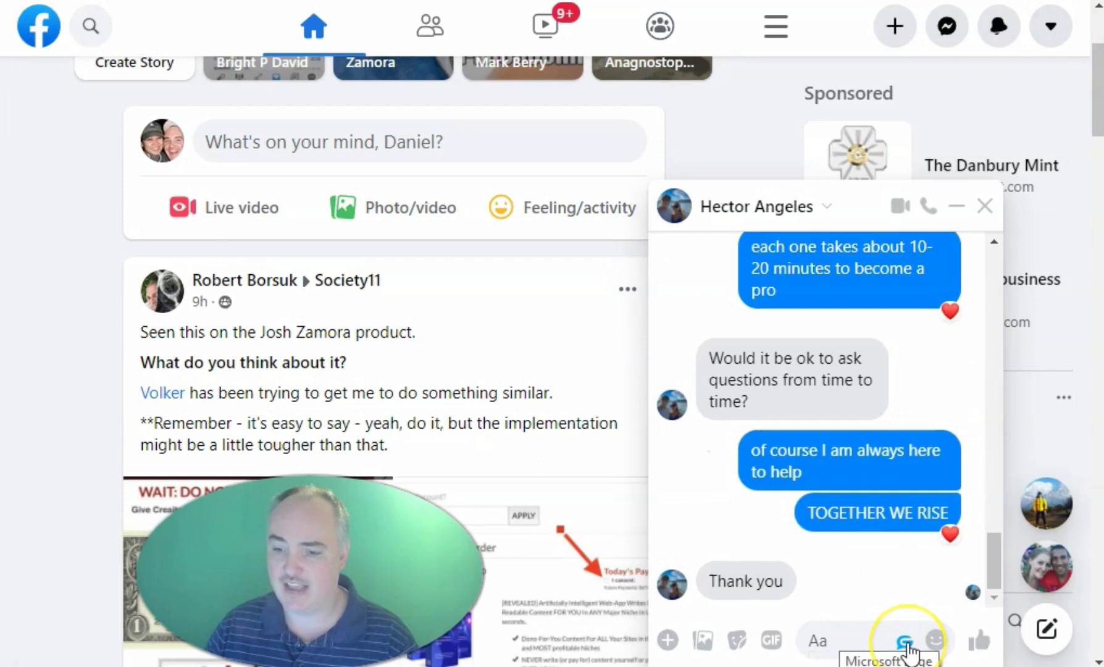
pyautogui.click(907, 642)
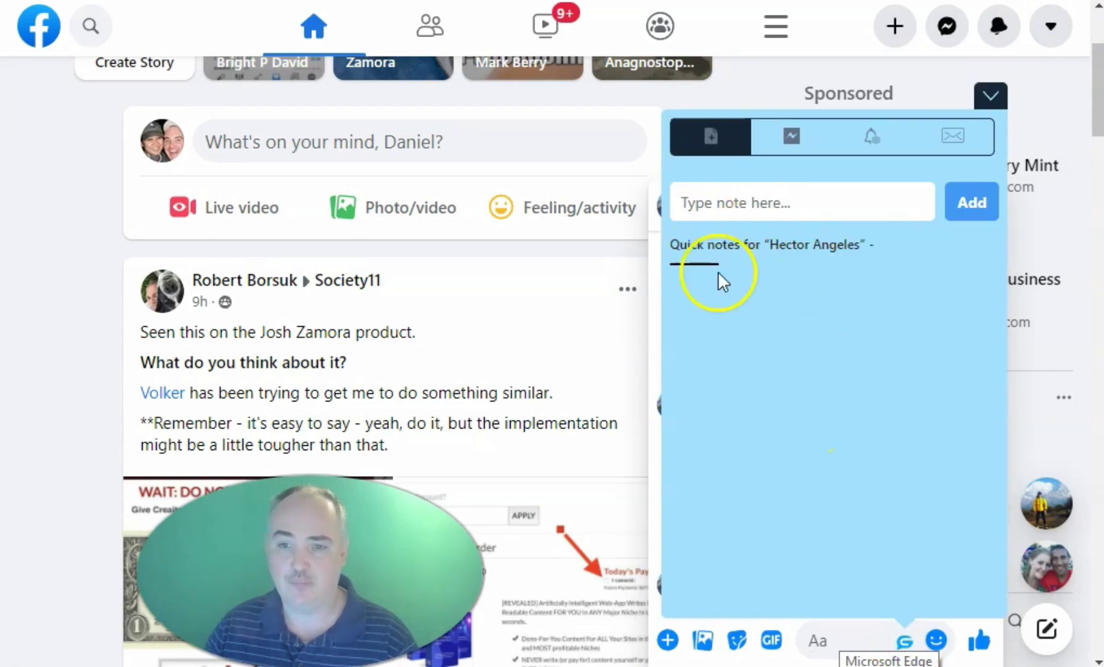
# - Browse the message templates for this chat, review the Lead Generation messages and close the CRM popup
pyautogui.click(796, 140)
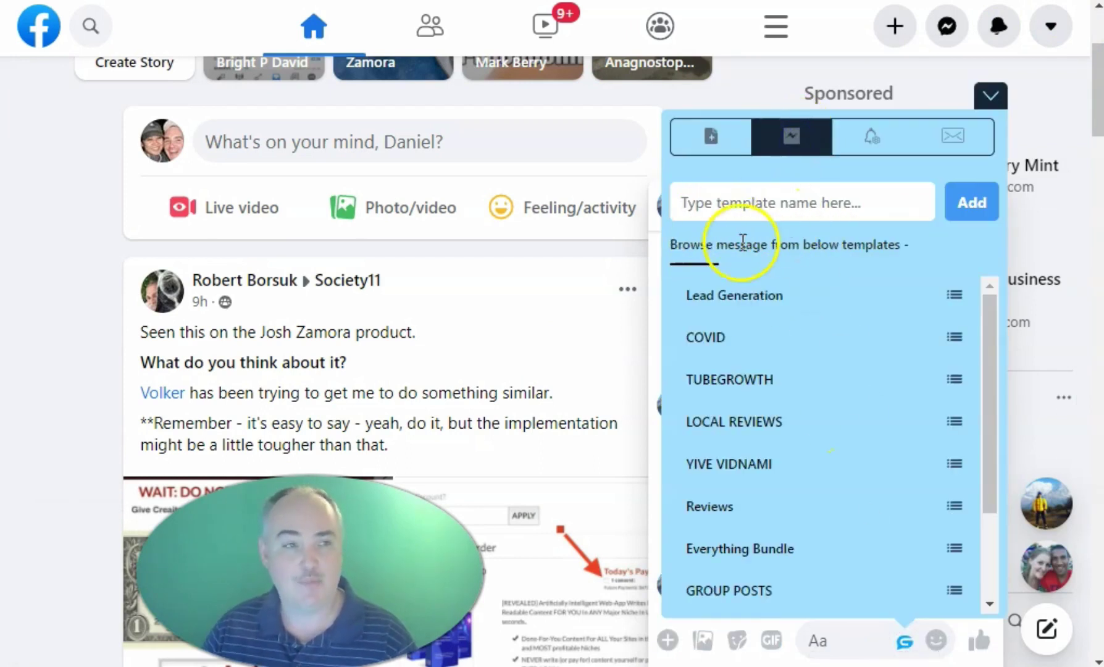
pyautogui.moveTo(744, 290)
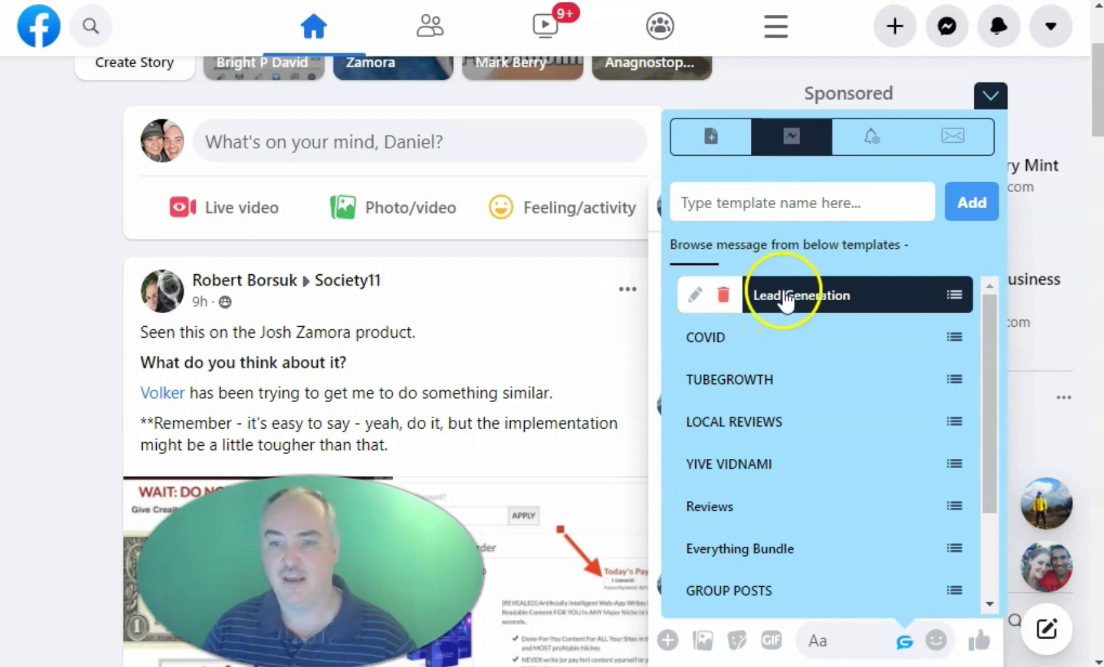
pyautogui.moveTo(728, 472)
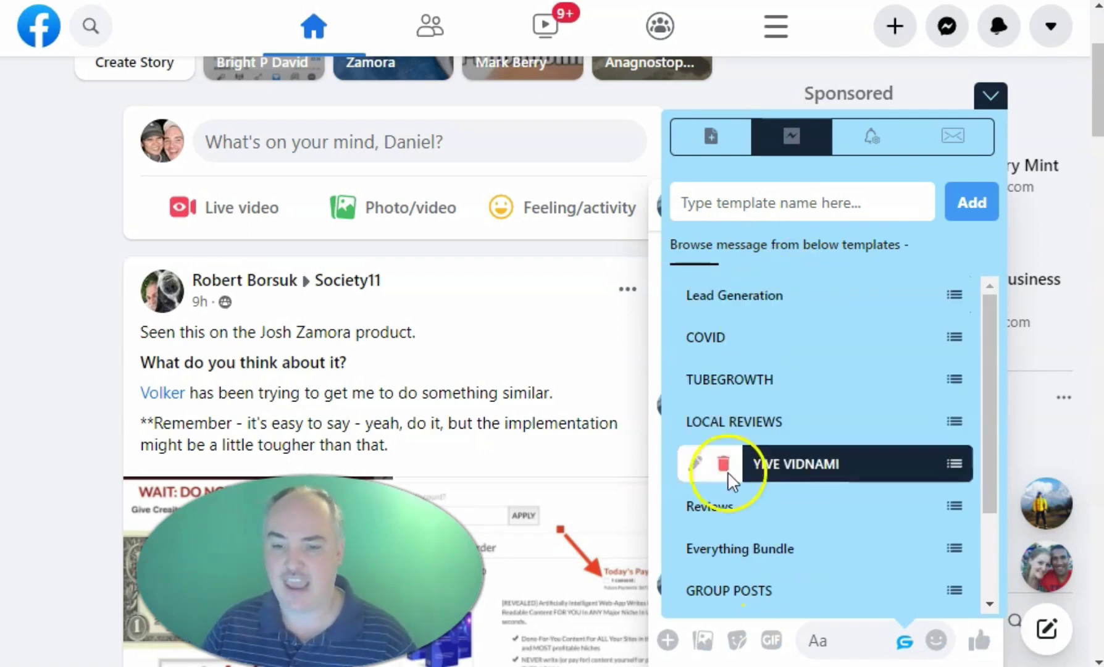
pyautogui.click(764, 297)
pyautogui.scroll(-3, 775, 424)
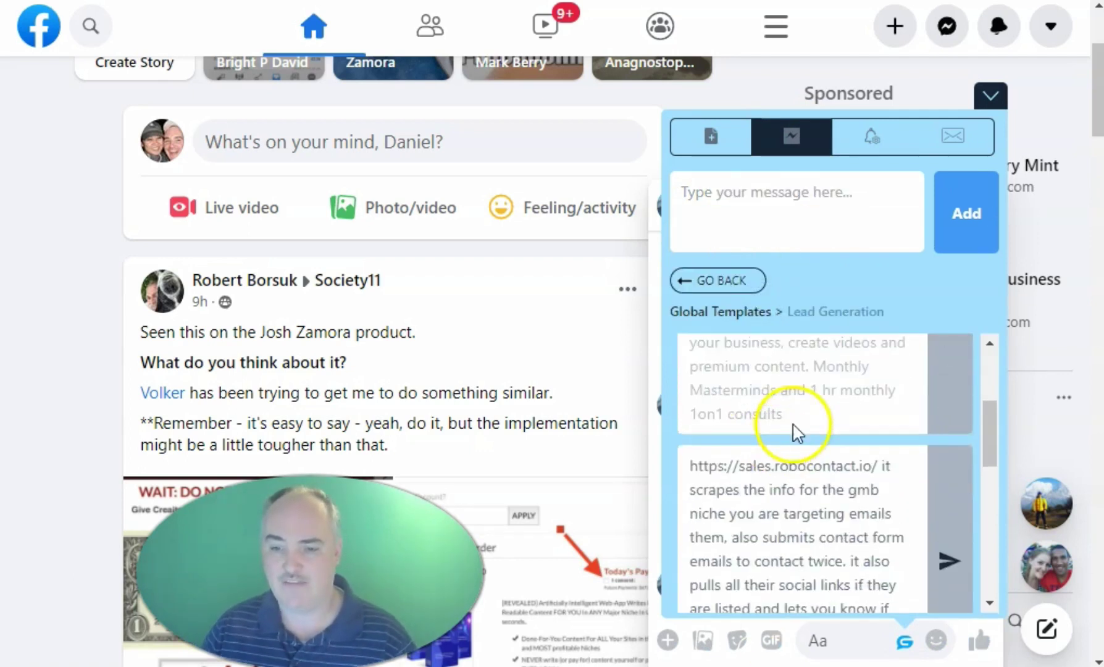
pyautogui.scroll(3, 796, 430)
pyautogui.moveTo(936, 513)
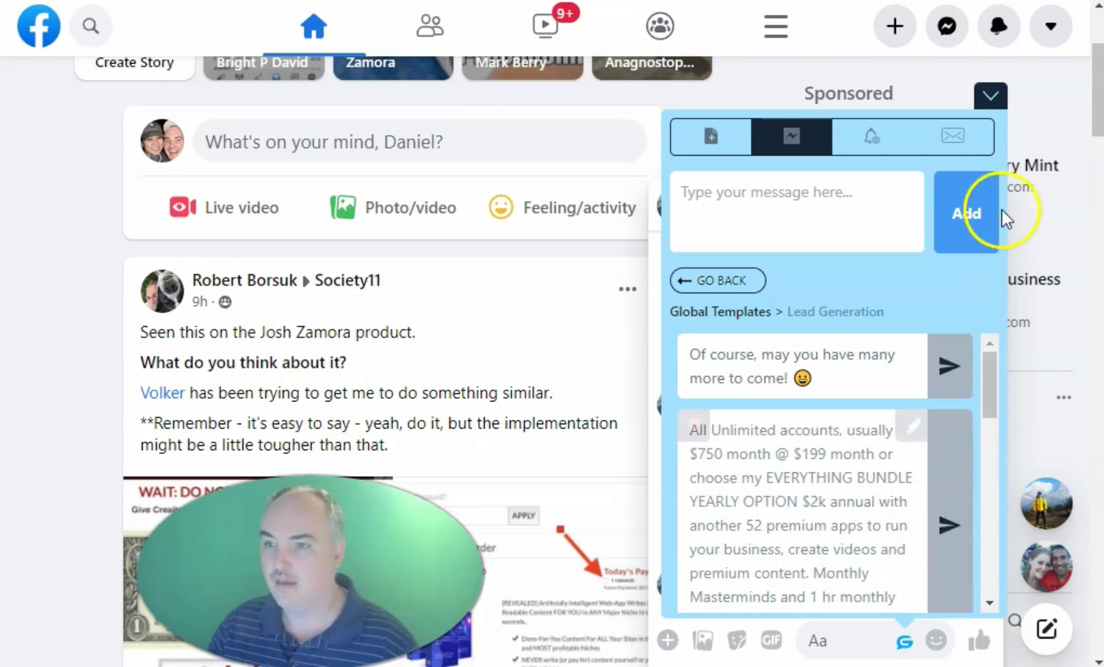
pyautogui.click(988, 96)
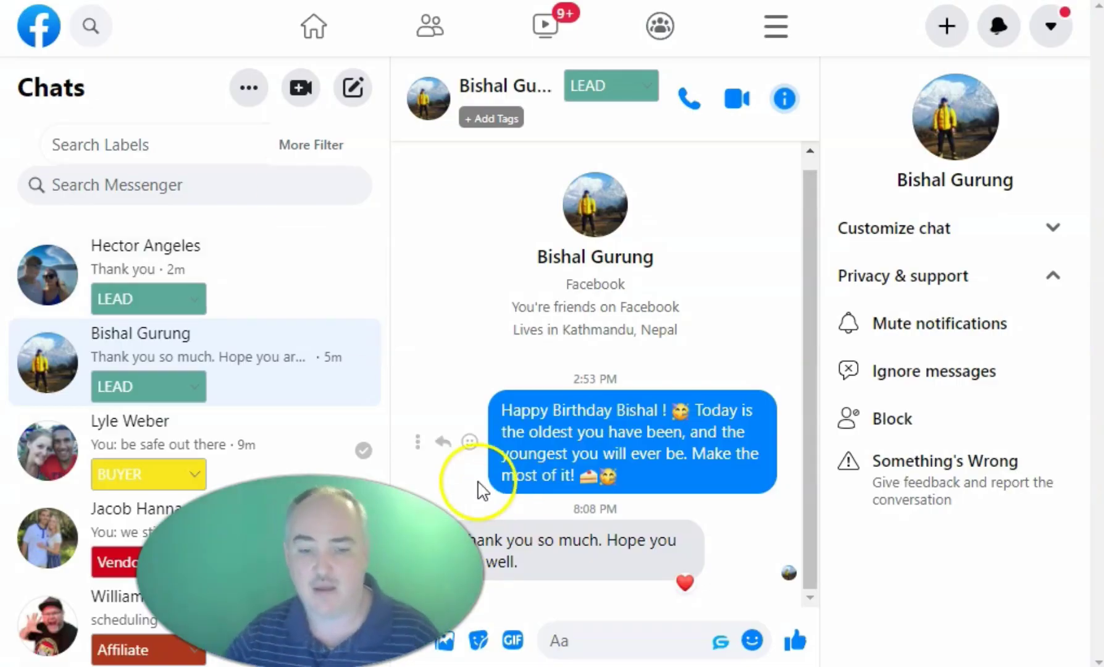
# - In the full Messenger view, check the contact's quick notes and message templates, and close the CRM popup
pyautogui.click(721, 642)
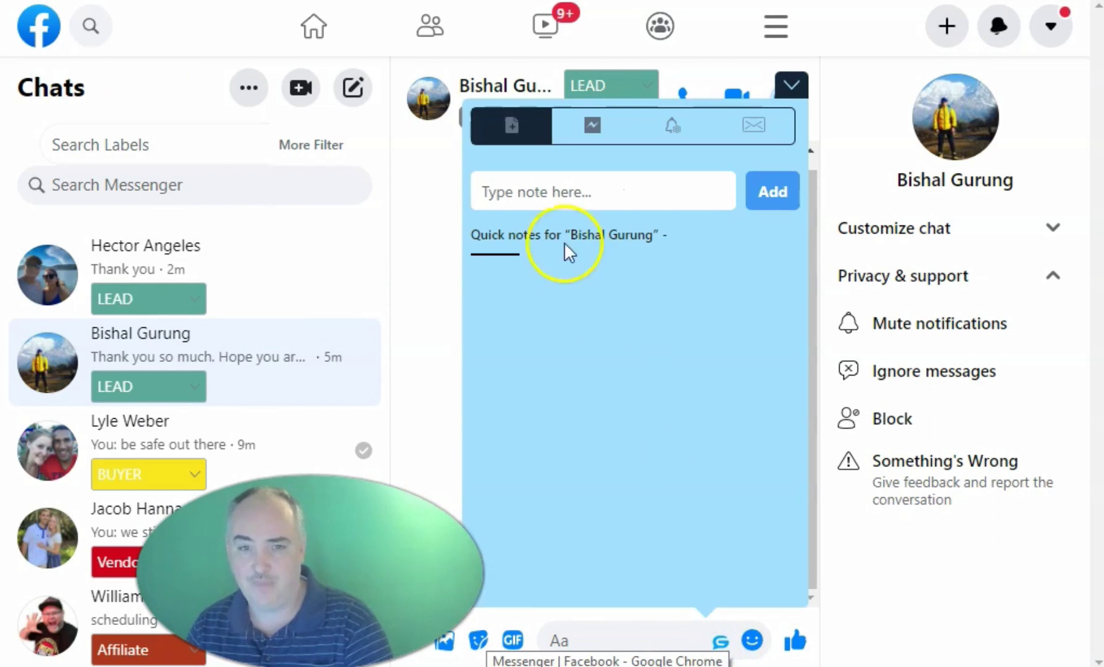
pyautogui.click(415, 251)
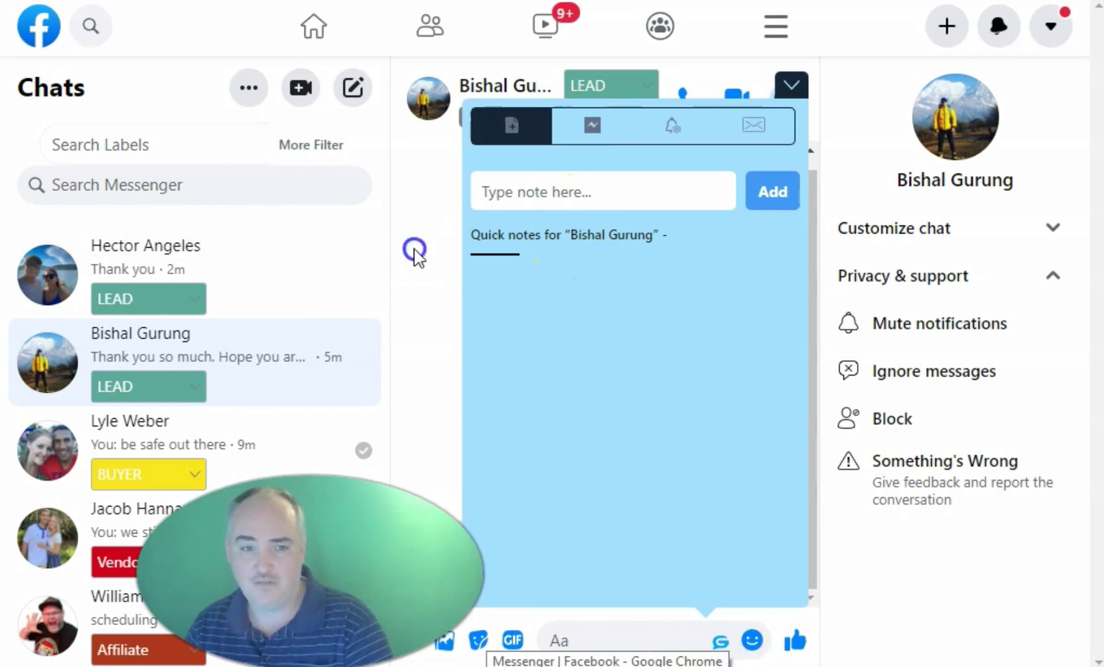
pyautogui.click(591, 127)
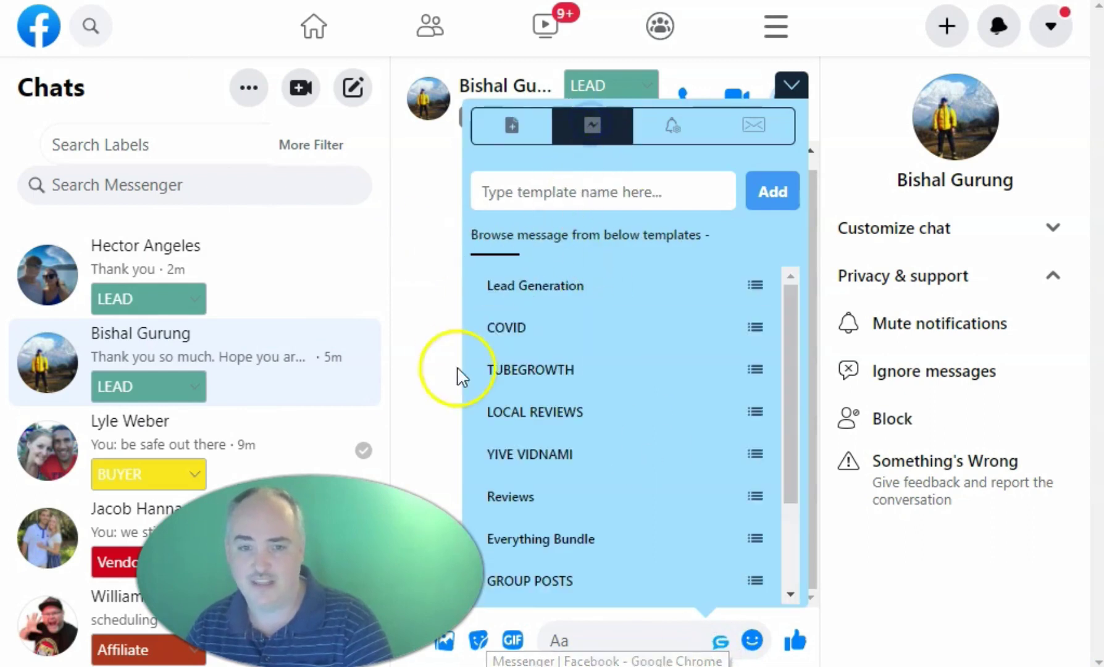
pyautogui.click(806, 88)
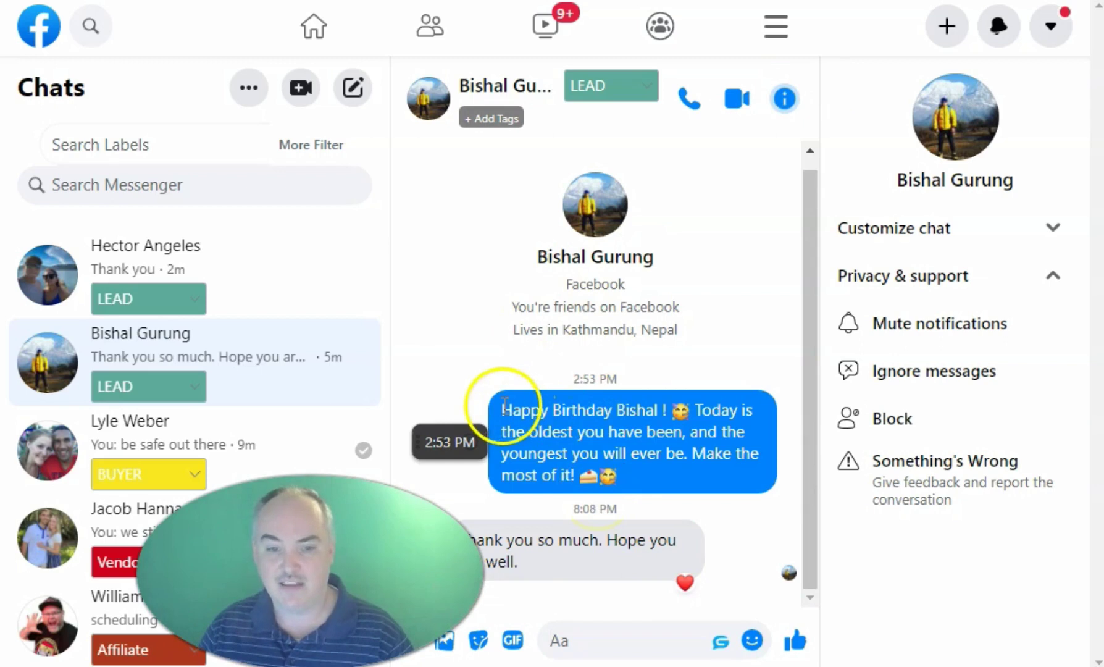
# - Reply to the contact's thank-you message with the Lead Generation template "Of course, may you have many more to come! 😀"
pyautogui.click(719, 642)
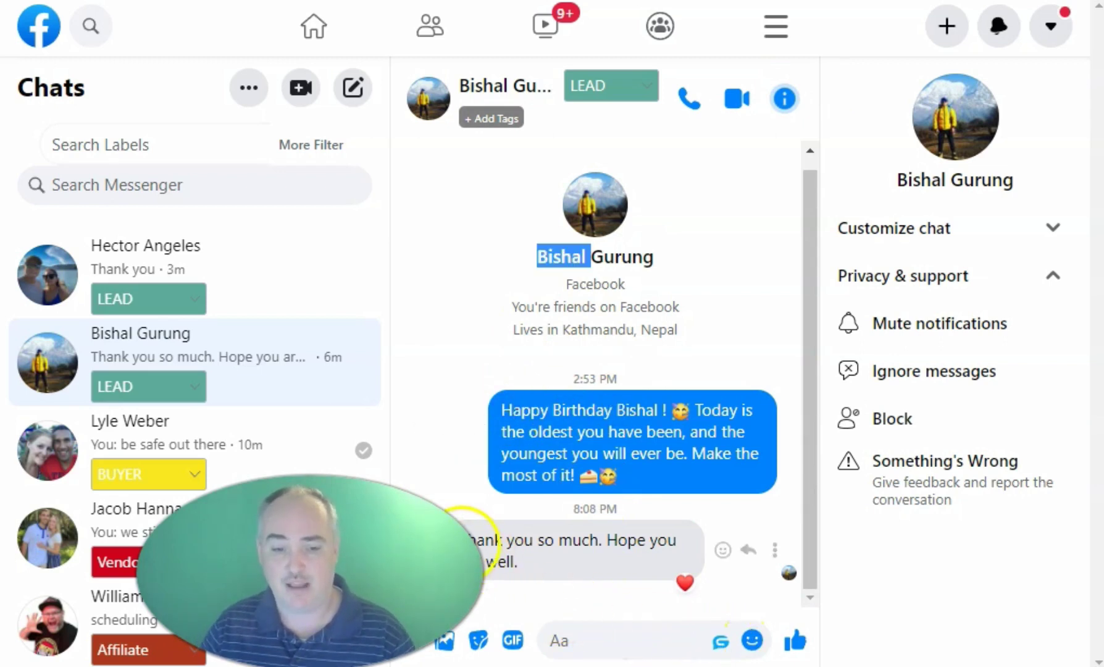
pyautogui.click(464, 538)
pyautogui.moveTo(527, 546); pyautogui.dragTo(537, 565)
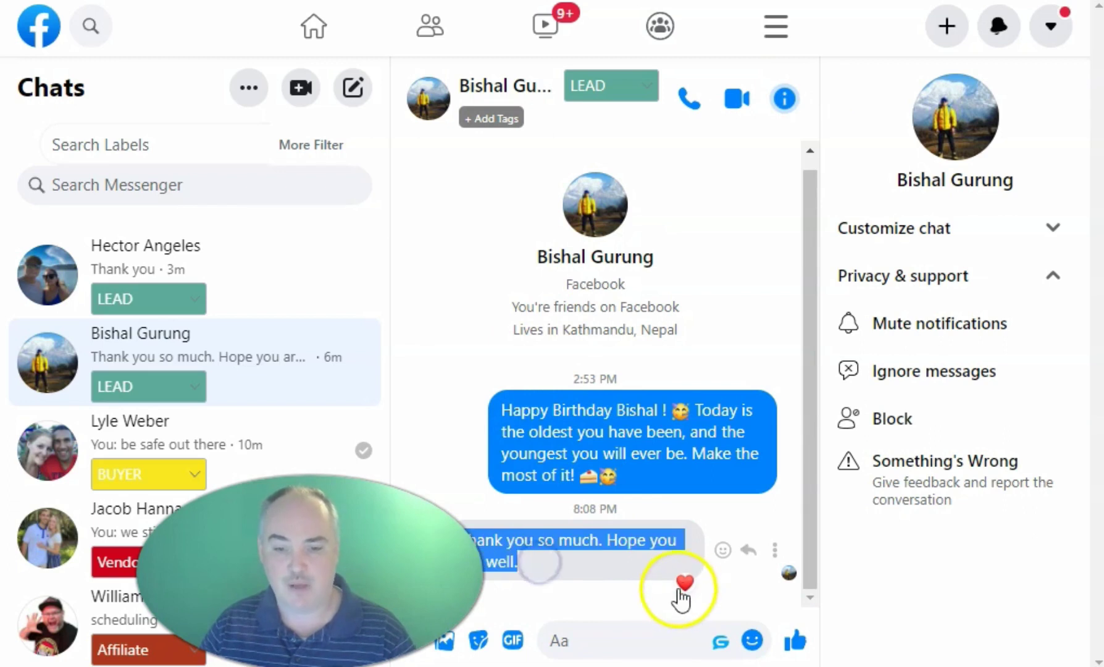
pyautogui.click(719, 641)
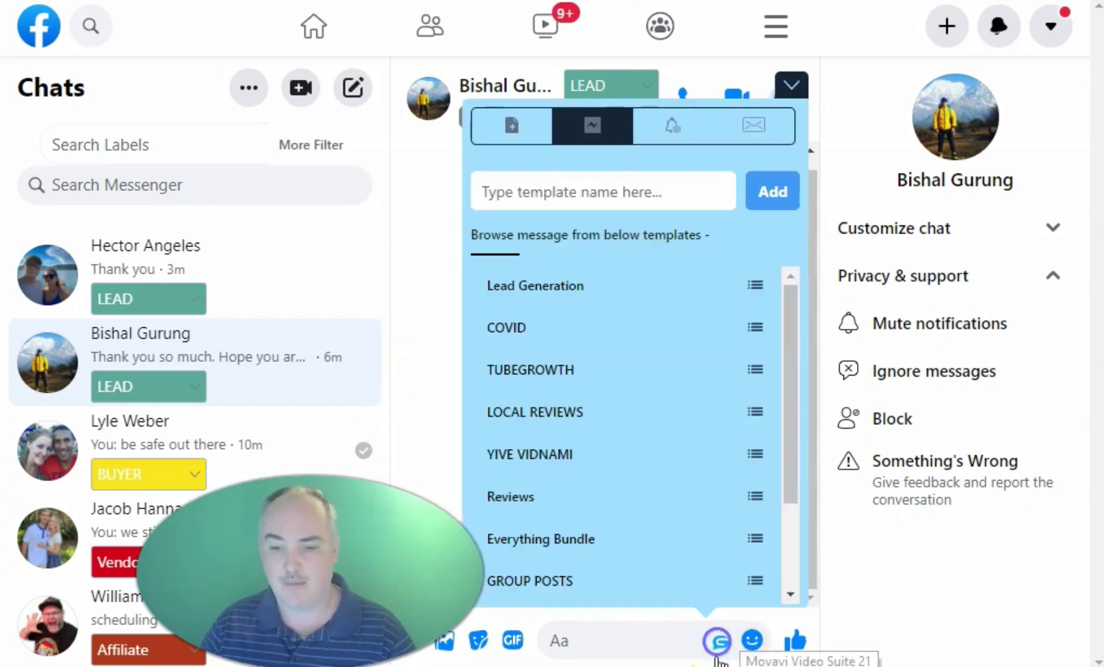
pyautogui.click(617, 304)
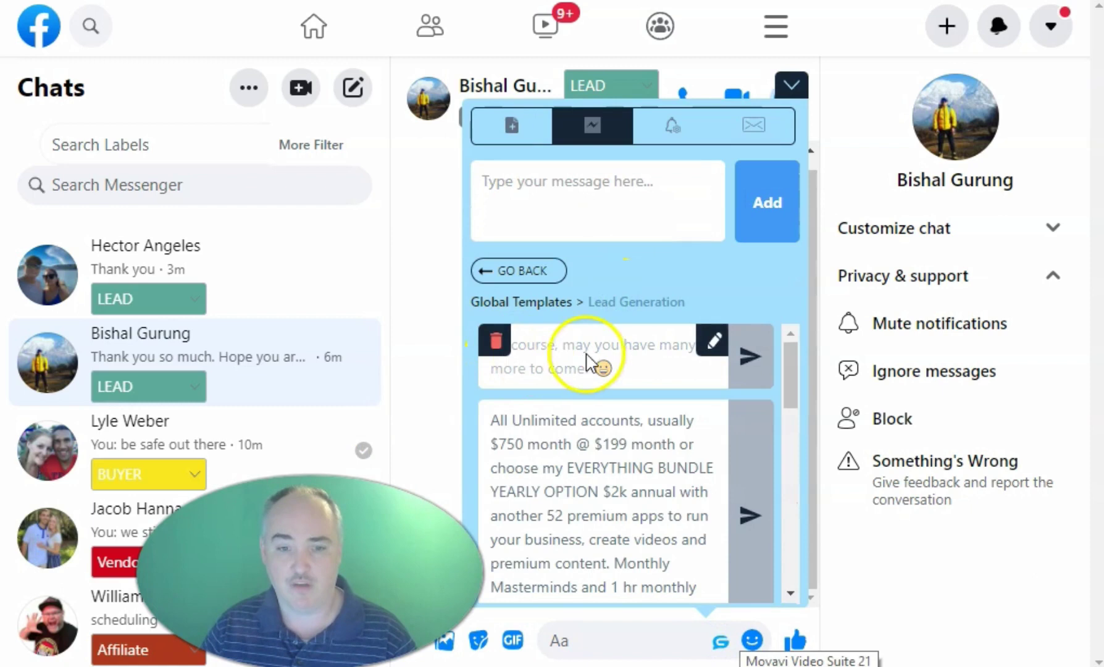
pyautogui.click(749, 356)
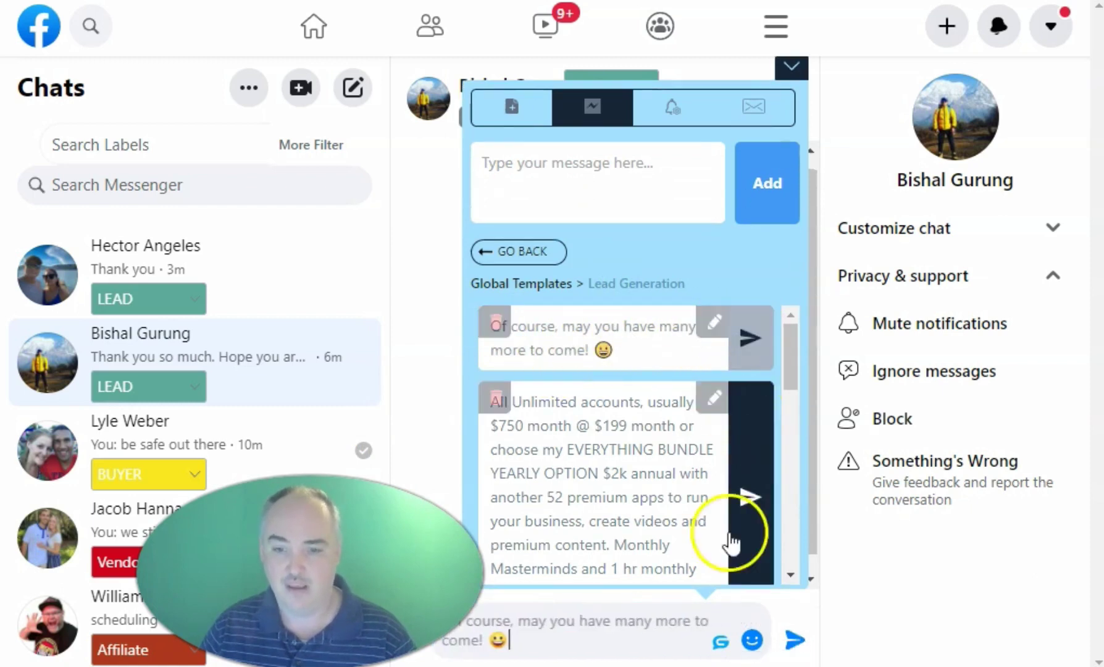
pyautogui.click(794, 640)
pyautogui.click(789, 94)
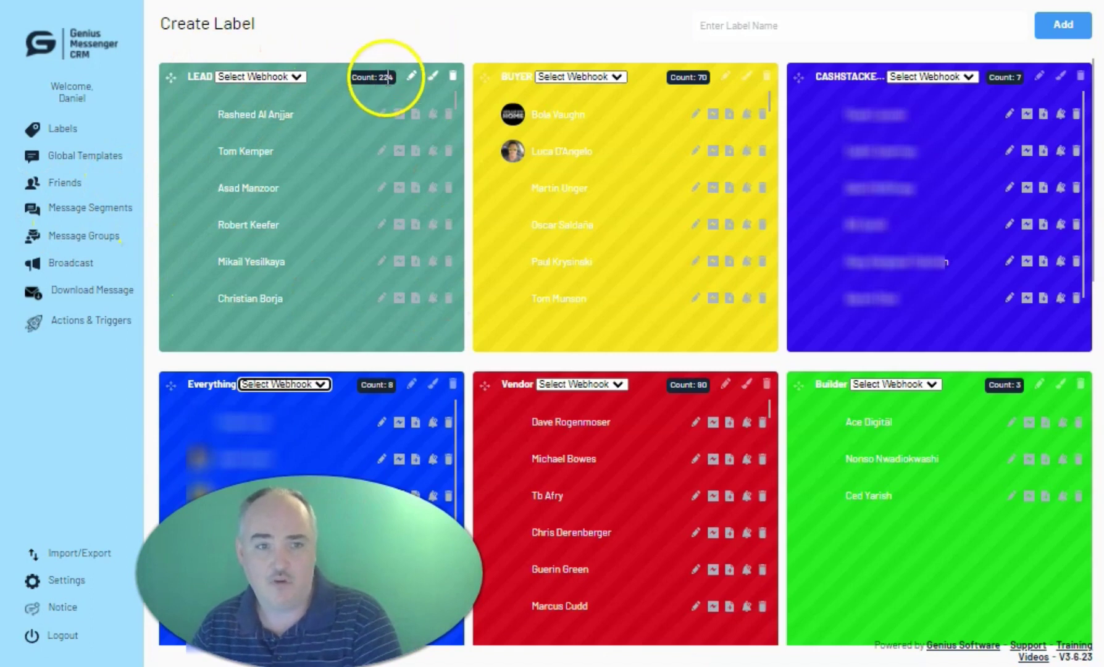
# - On the Genius Messenger CRM labels page, examine the LEAD label's contact count and its rename and colour options without changing them
pyautogui.click(389, 77)
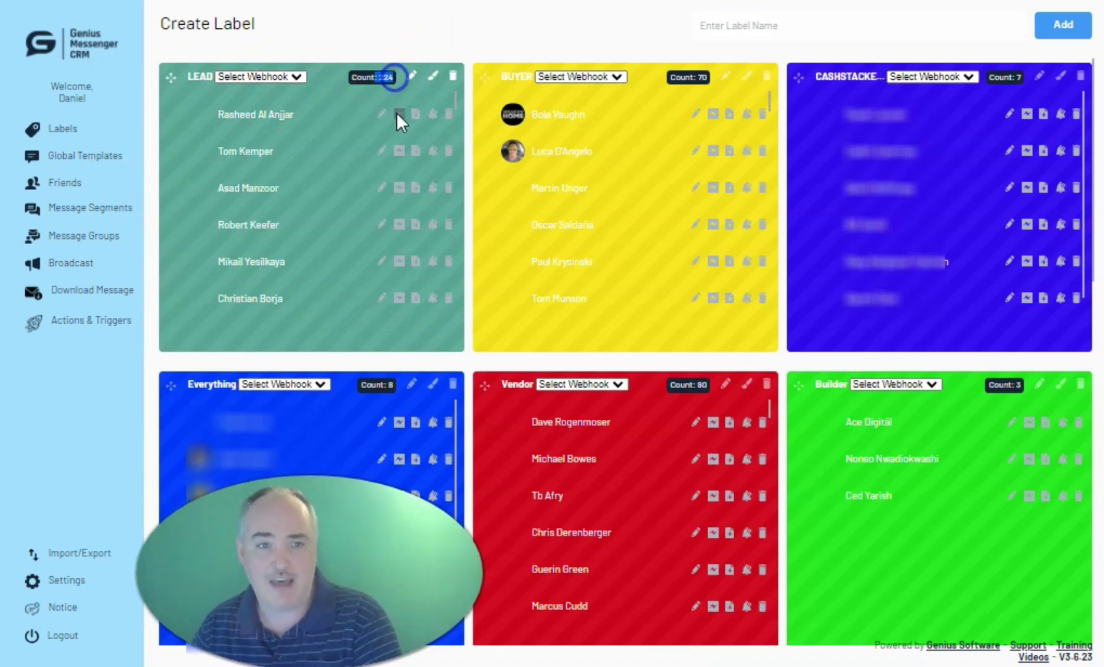
pyautogui.click(412, 76)
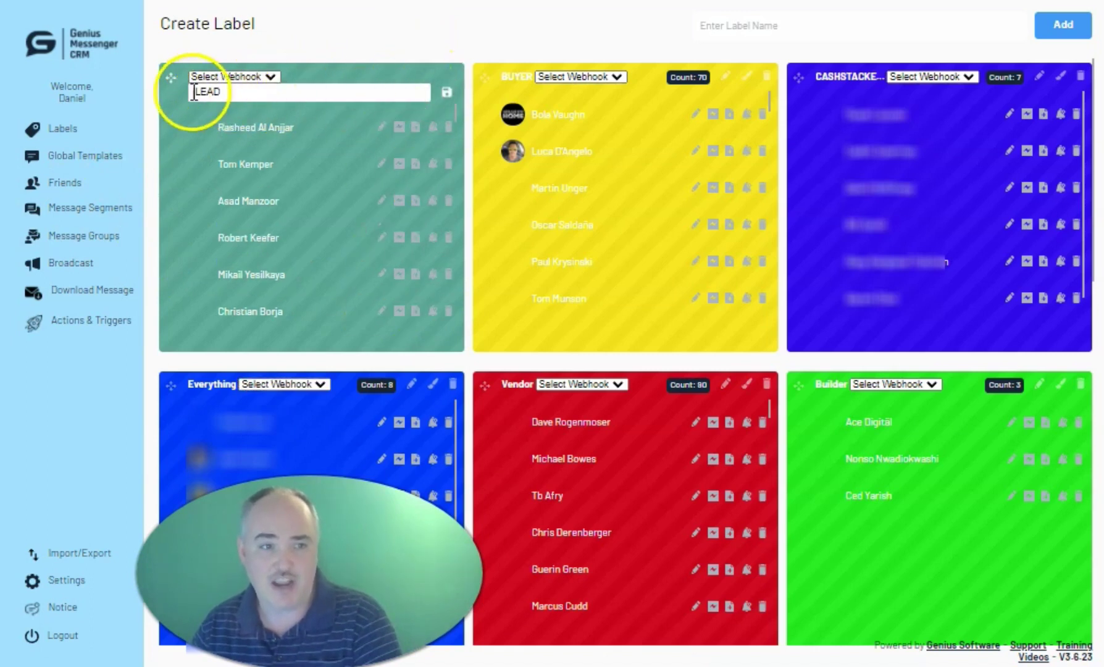
pyautogui.click(329, 135)
pyautogui.click(435, 79)
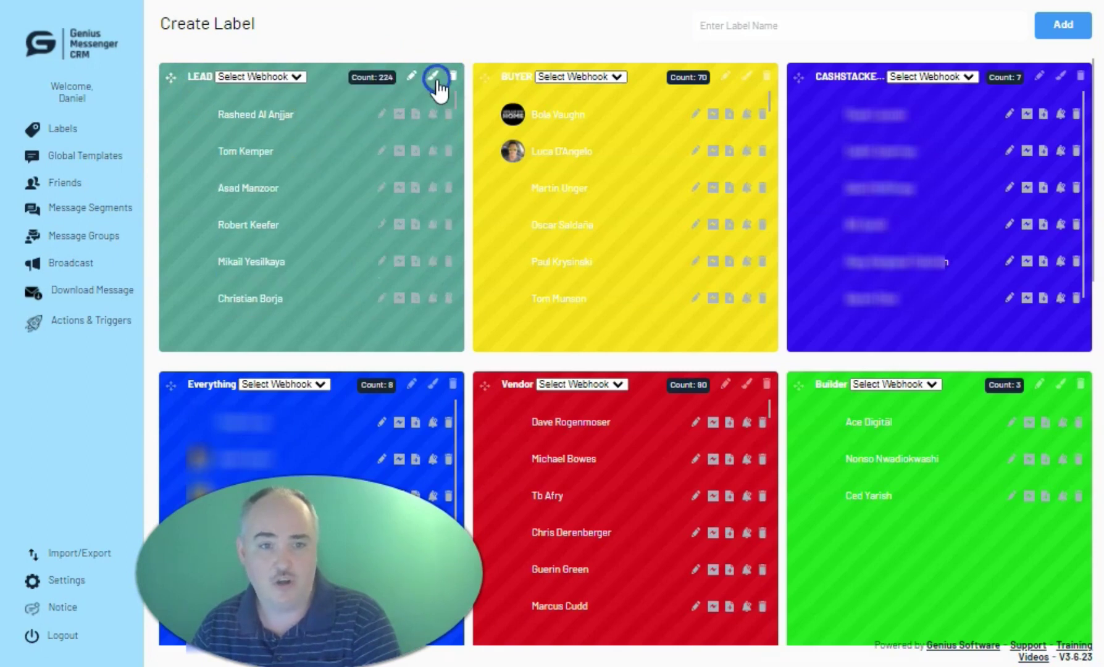
pyautogui.click(317, 323)
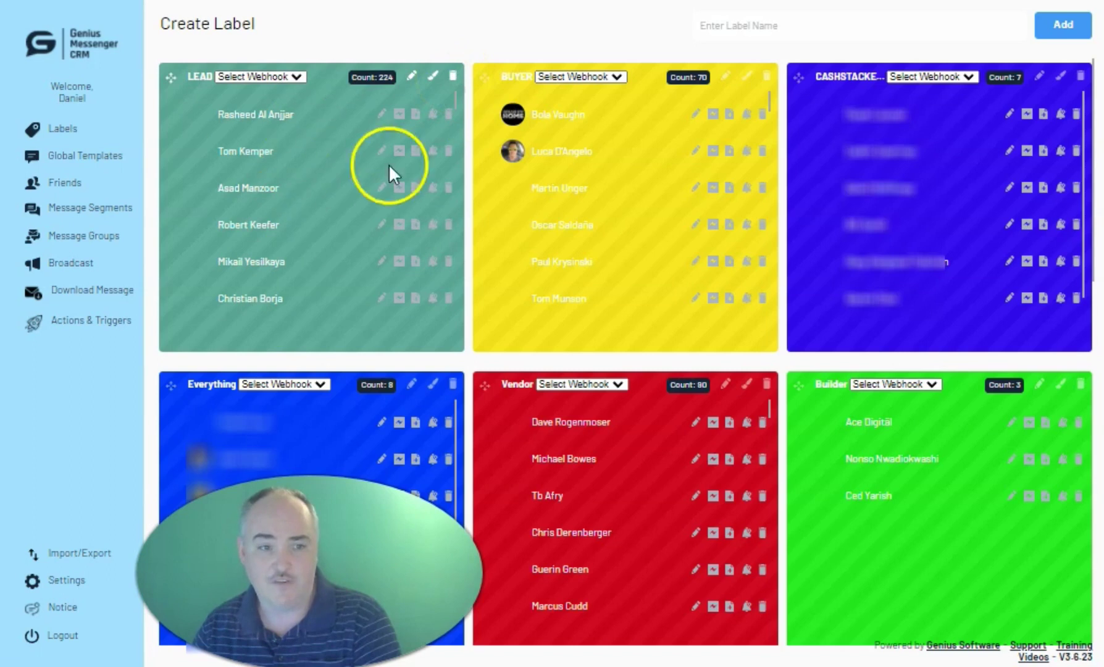
pyautogui.click(287, 175)
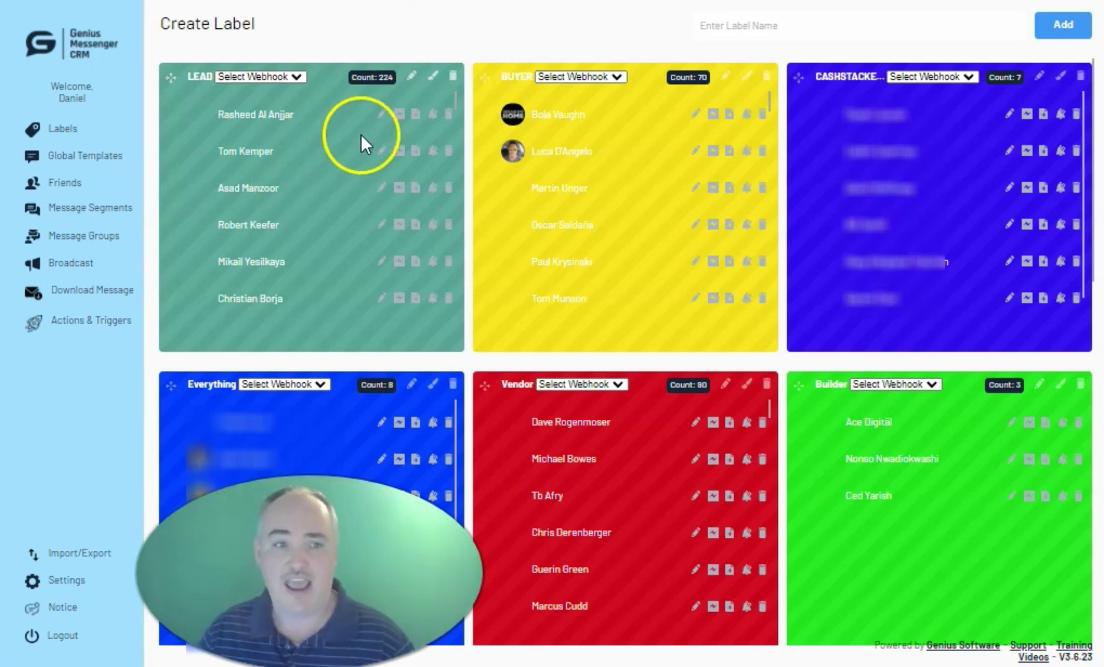
# - Move the LEAD label to the position after the BUYER label
pyautogui.click(168, 74)
pyautogui.moveTo(216, 98); pyautogui.dragTo(625, 83)
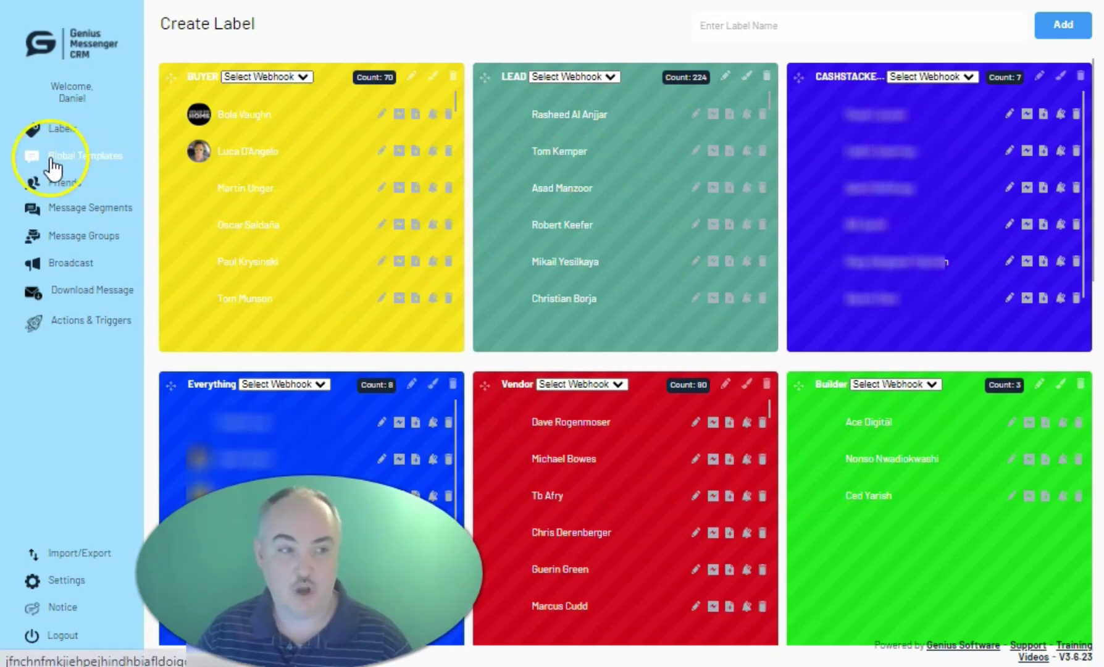
# - Open the Global Templates page of the CRM
pyautogui.click(71, 158)
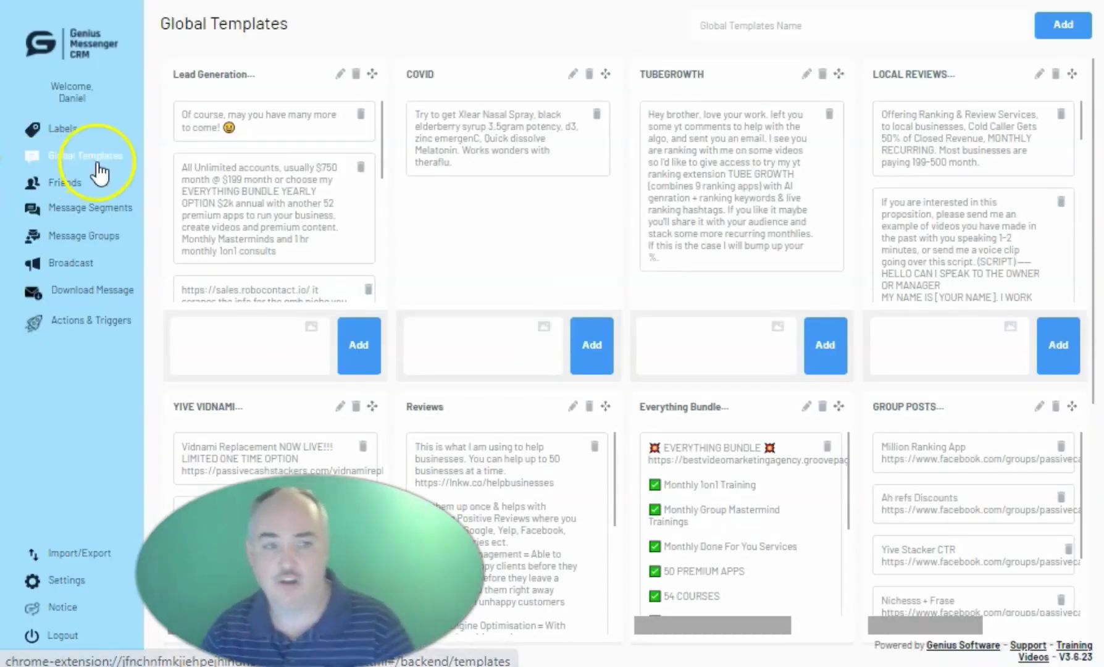
# - Add the message "hello guys" to the Lead Generation template group
pyautogui.click(267, 337)
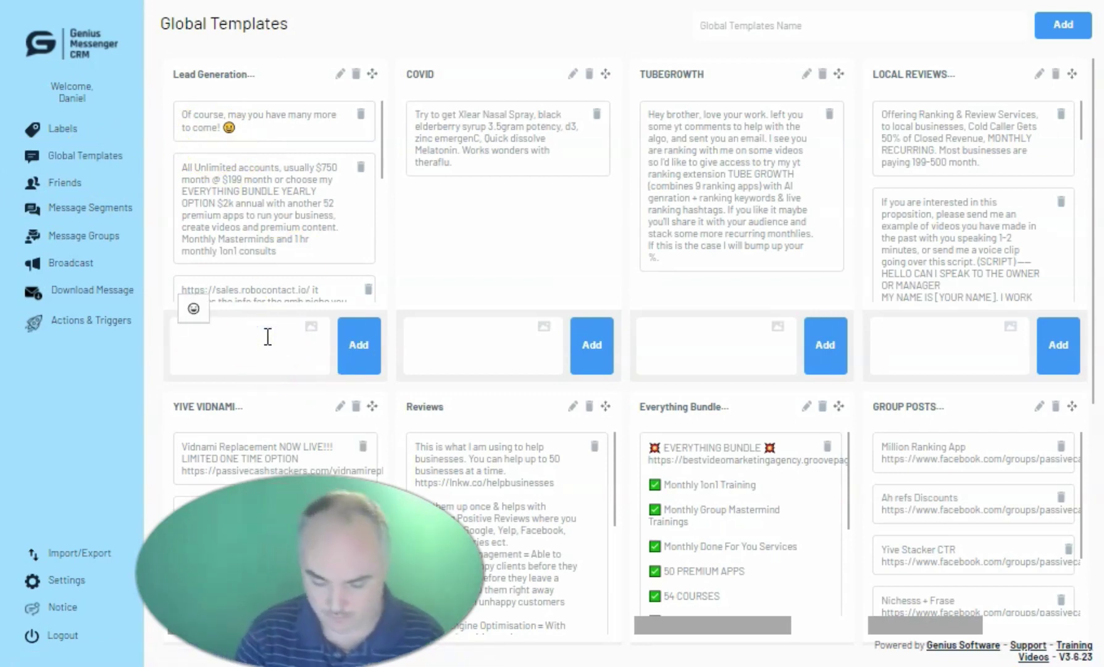
pyautogui.write('hello guys')
pyautogui.click(356, 344)
pyautogui.scroll(3, 353, 237)
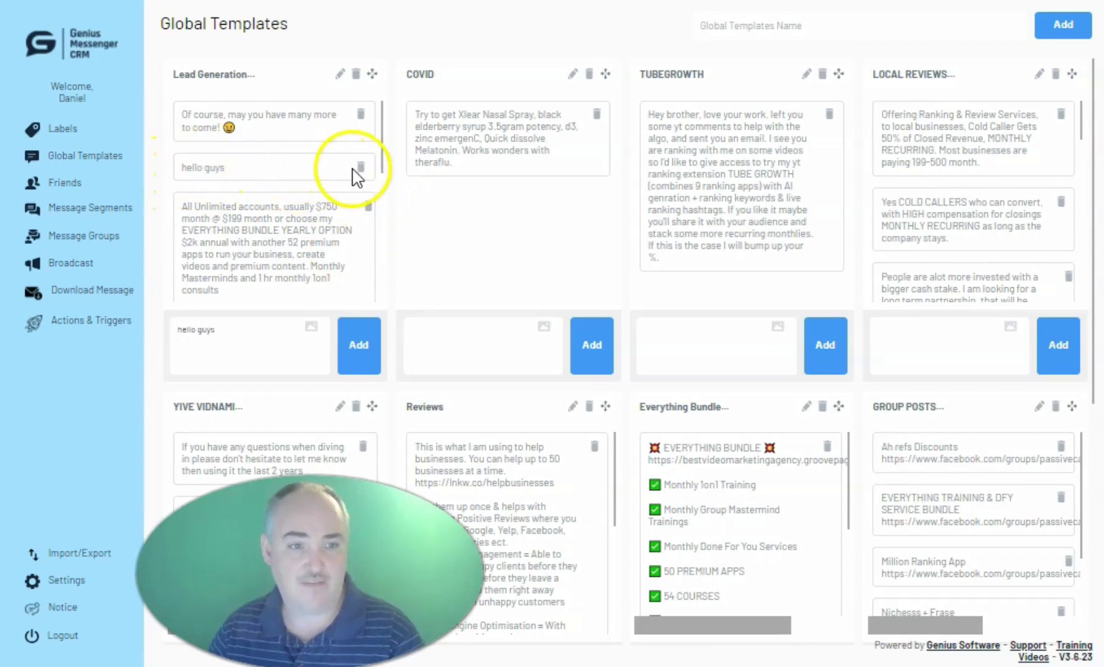
# - Move the "hello guys" message to the top of the Lead Generation group and back to second place
pyautogui.moveTo(358, 174); pyautogui.dragTo(348, 110)
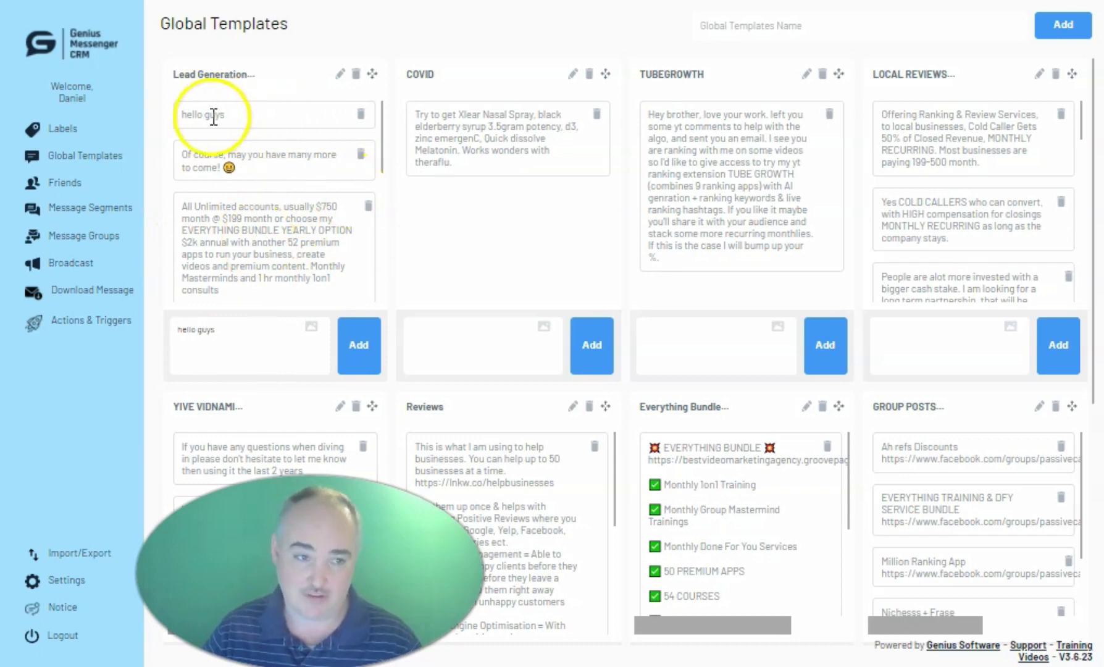
pyautogui.moveTo(248, 111); pyautogui.dragTo(247, 168)
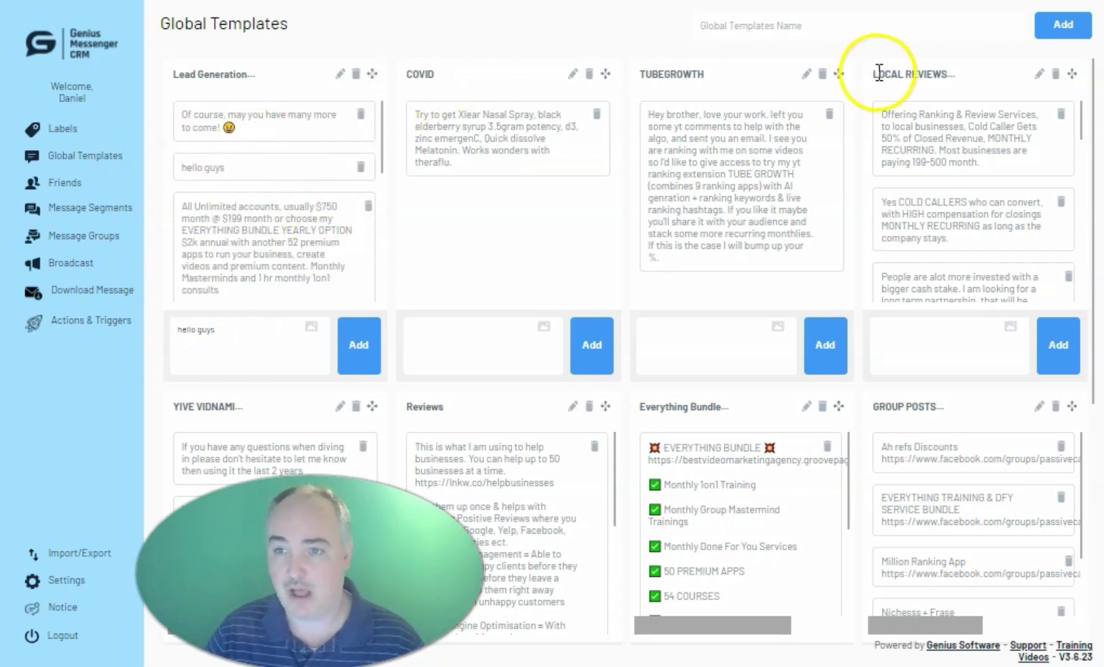
pyautogui.scroll(-5, 973, 136)
pyautogui.scroll(-2, 972, 195)
pyautogui.scroll(10, 976, 196)
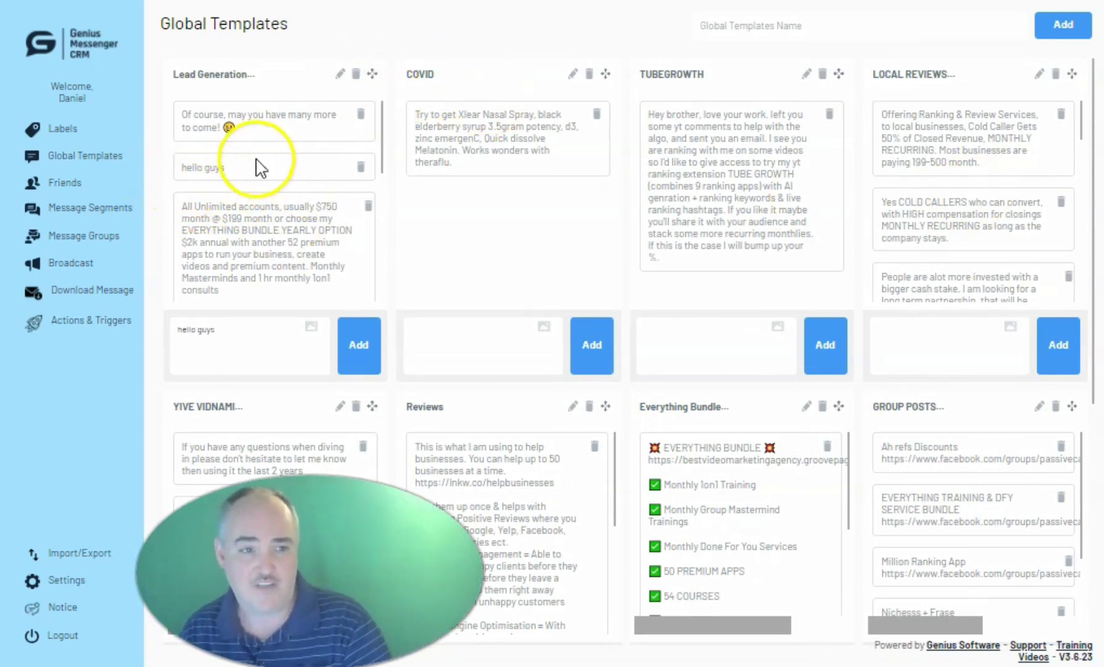
# - Delete the "hello guys" message from the Lead Generation template group
pyautogui.click(361, 166)
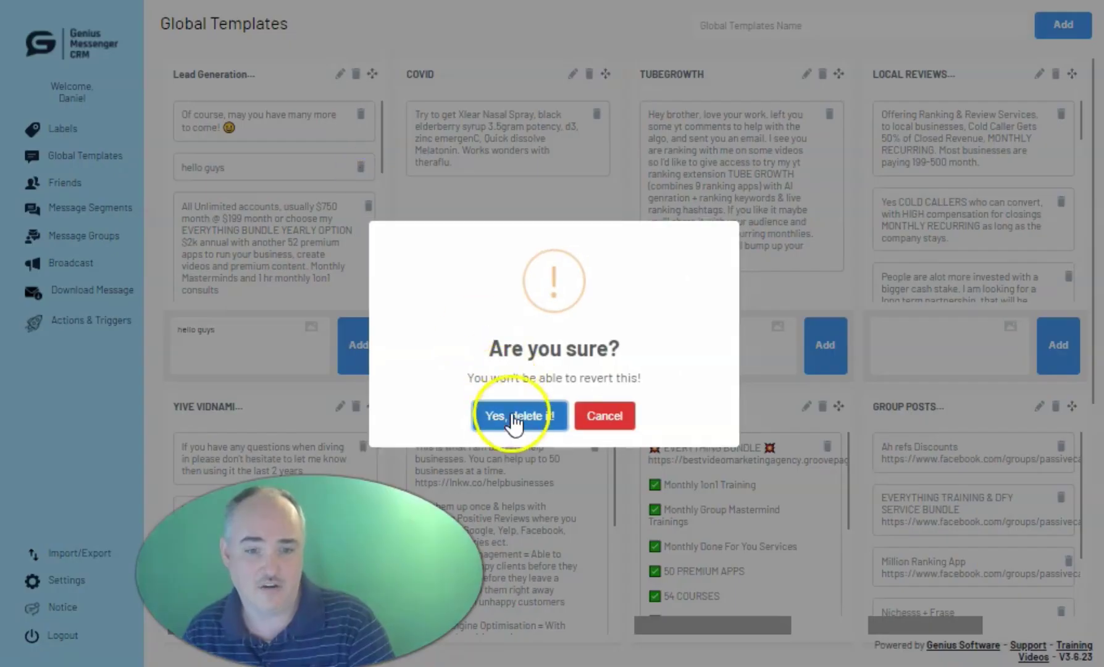
pyautogui.click(510, 418)
pyautogui.click(553, 415)
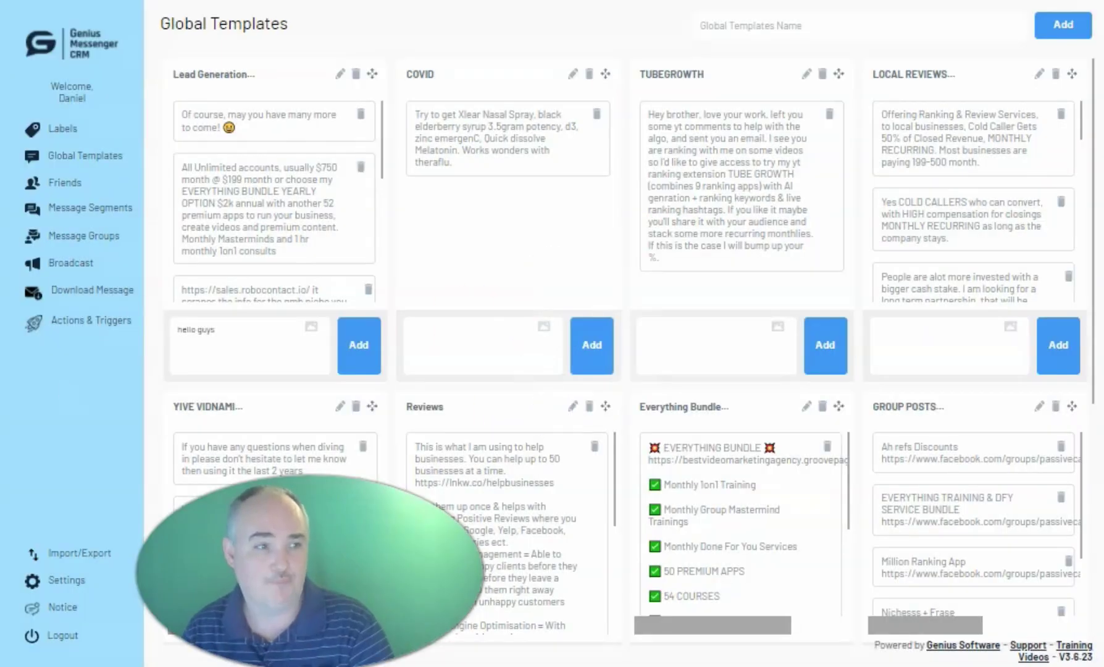
# - Open the Friends page and examine the total, labeled and gender counts and the list of friends with their labels
pyautogui.click(50, 184)
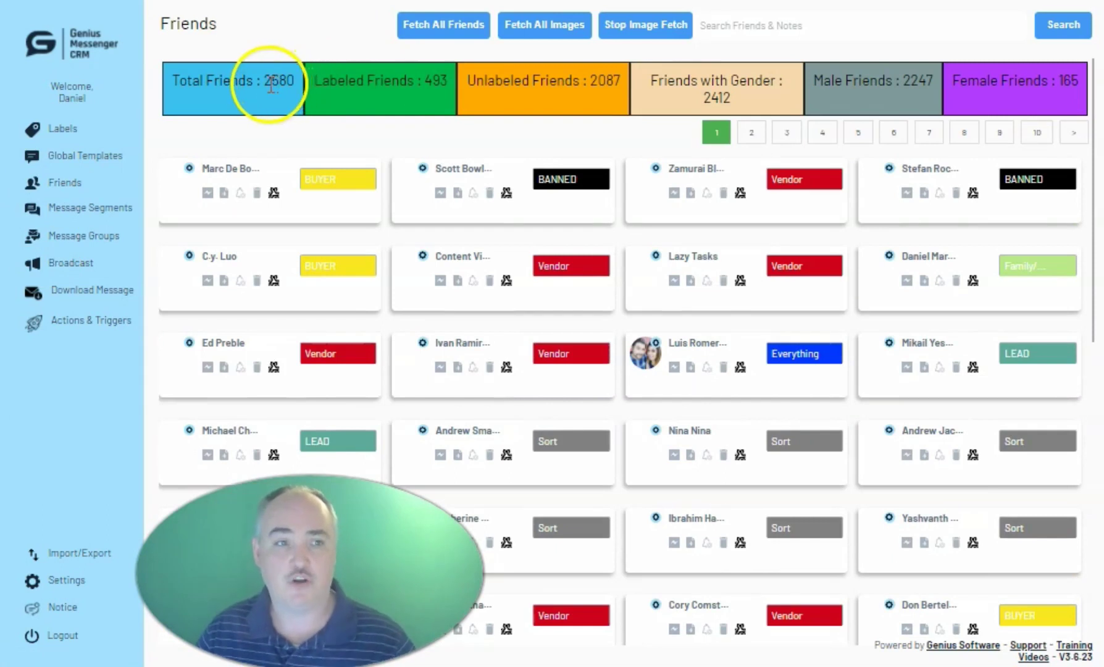
pyautogui.doubleClick(291, 82)
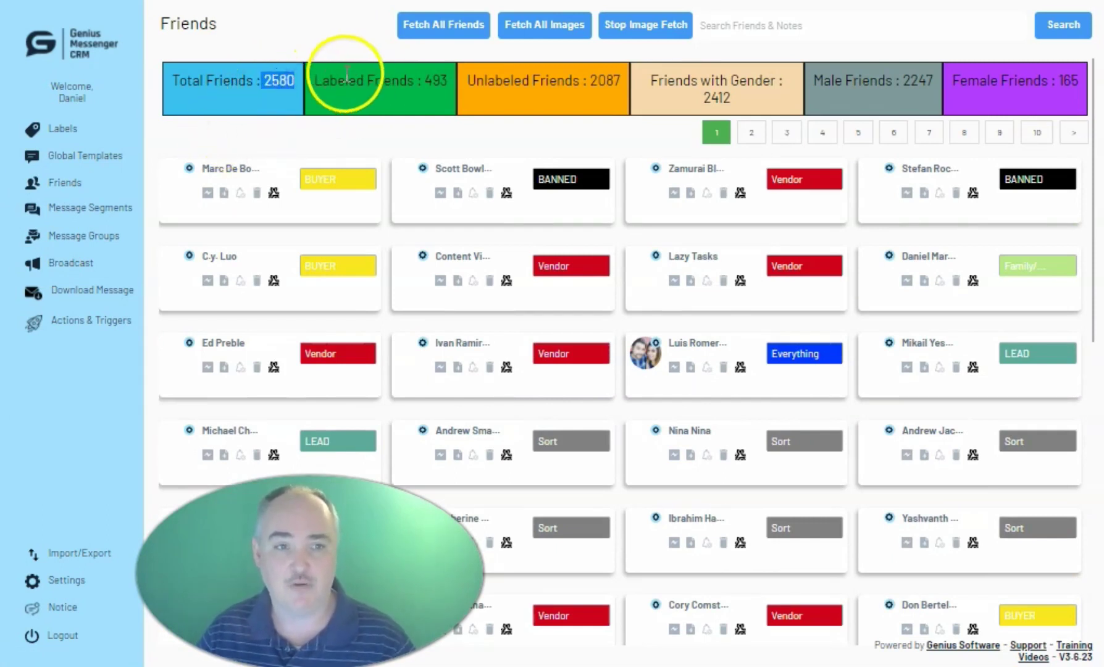
pyautogui.moveTo(318, 81); pyautogui.dragTo(461, 81)
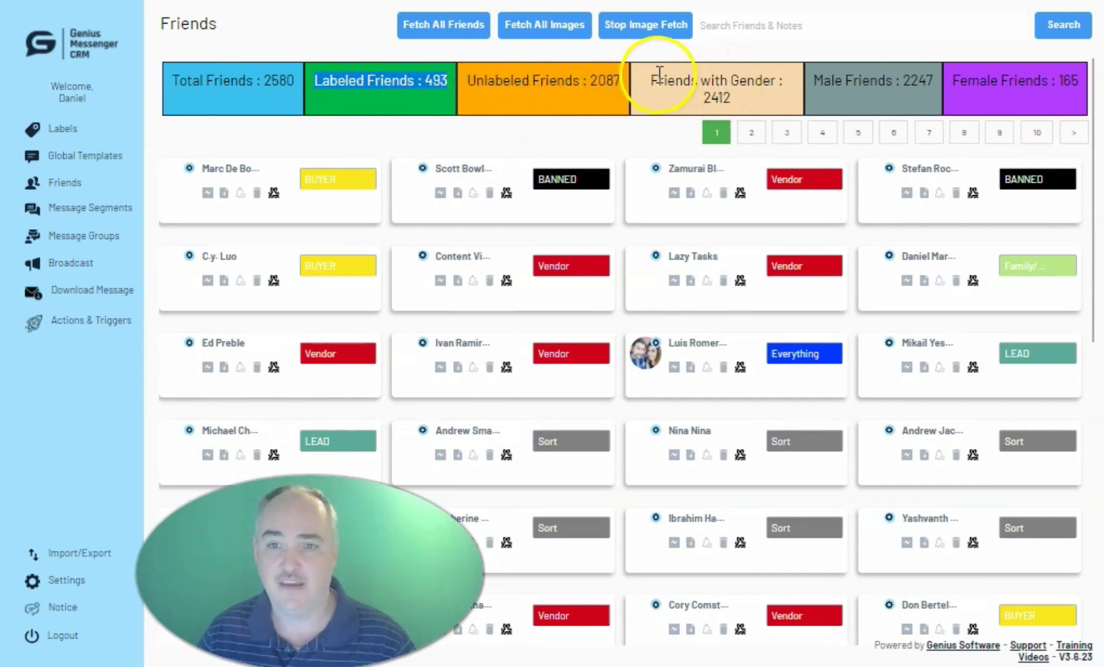
pyautogui.moveTo(652, 81); pyautogui.dragTo(790, 92)
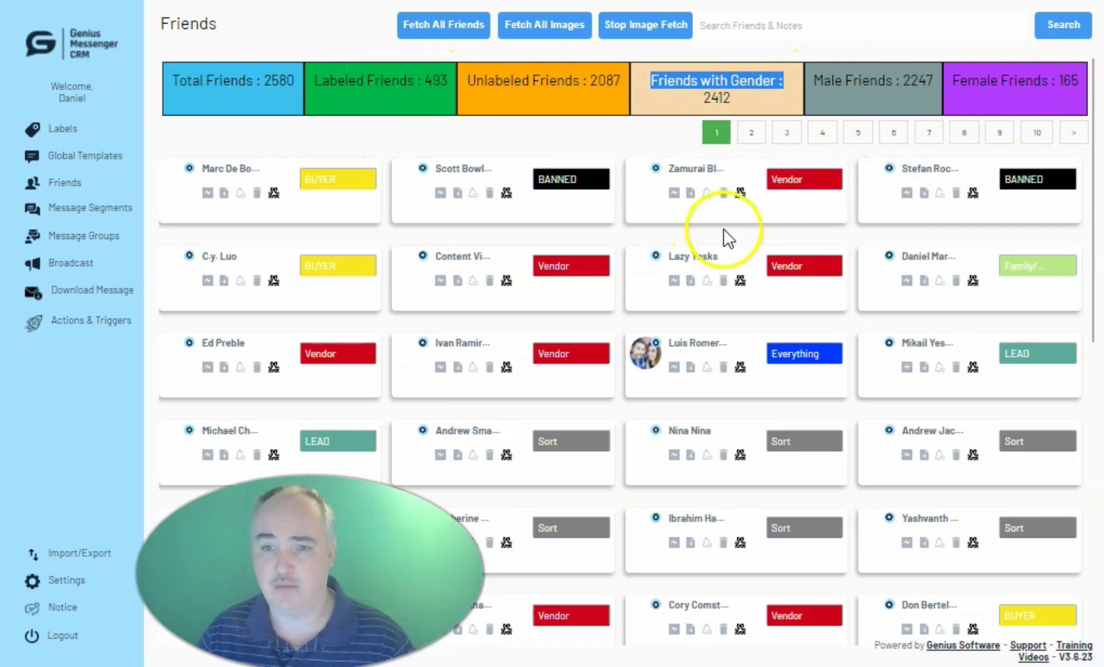
pyautogui.scroll(-10, 469, 247)
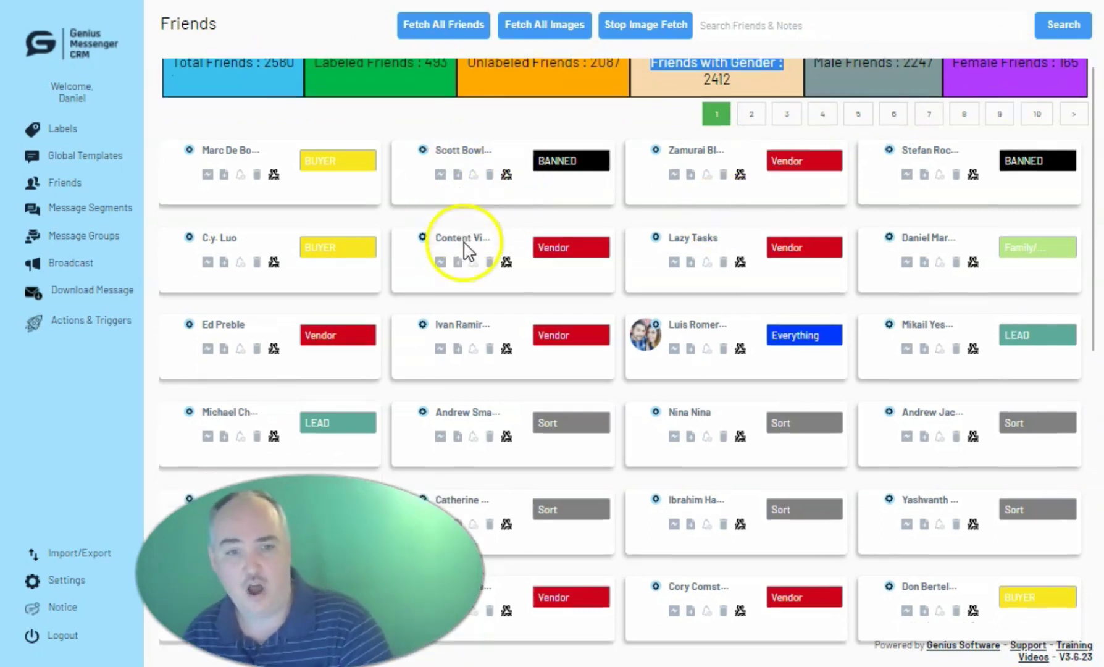
pyautogui.scroll(10, 580, 278)
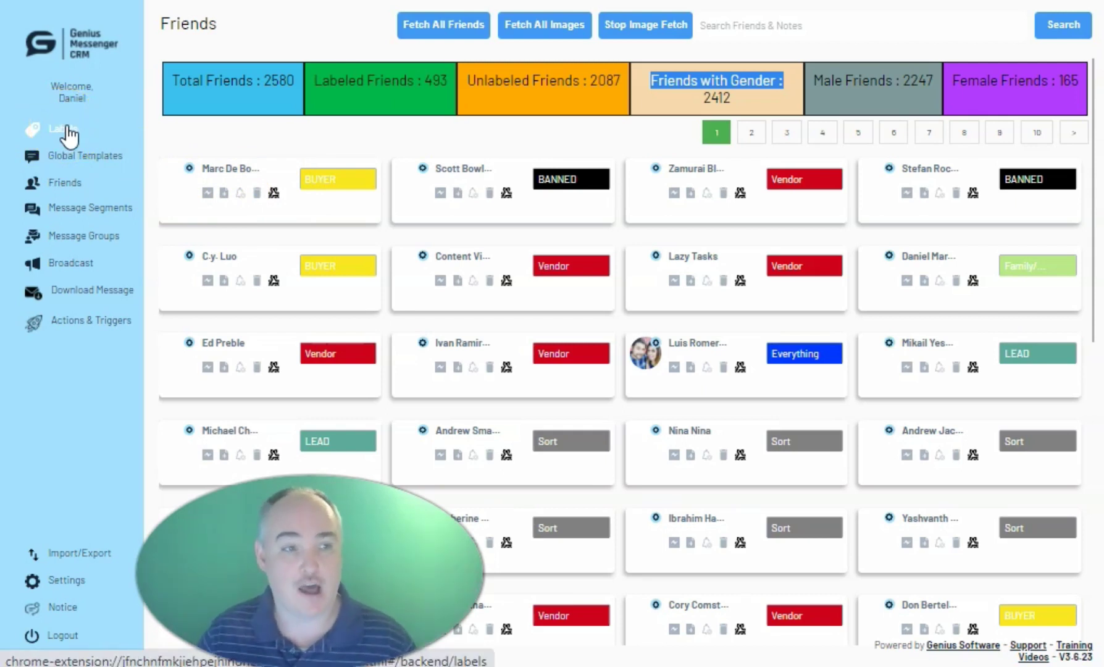
# - Open the Message Segments page and examine the message variations stored in the MONTHLY TRAINING segment
pyautogui.click(95, 209)
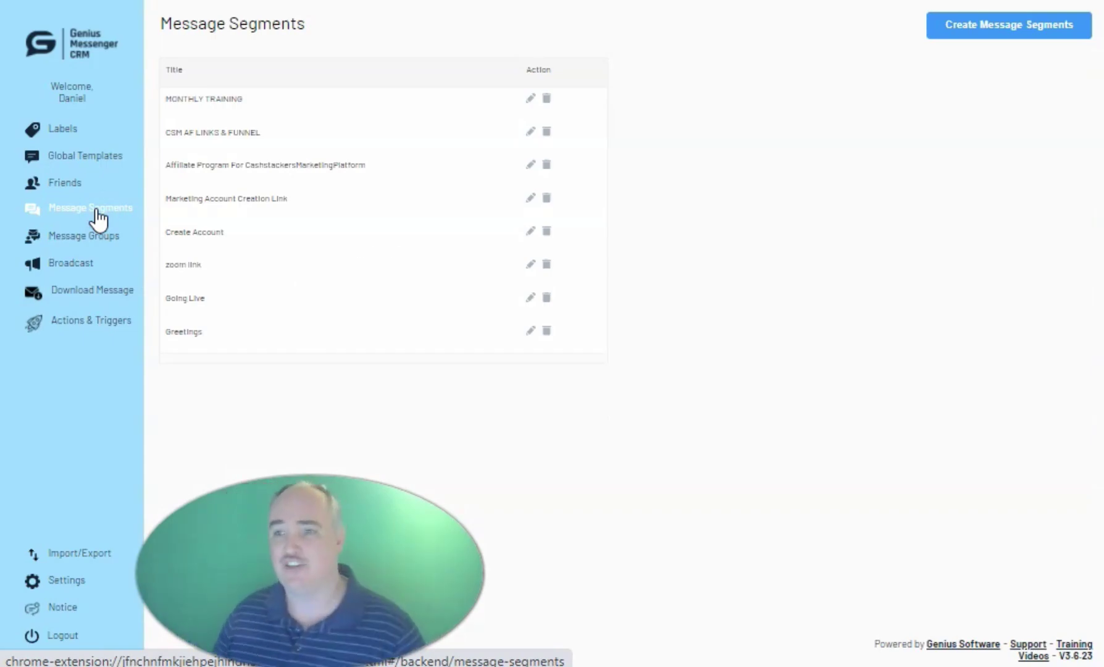
pyautogui.click(217, 84)
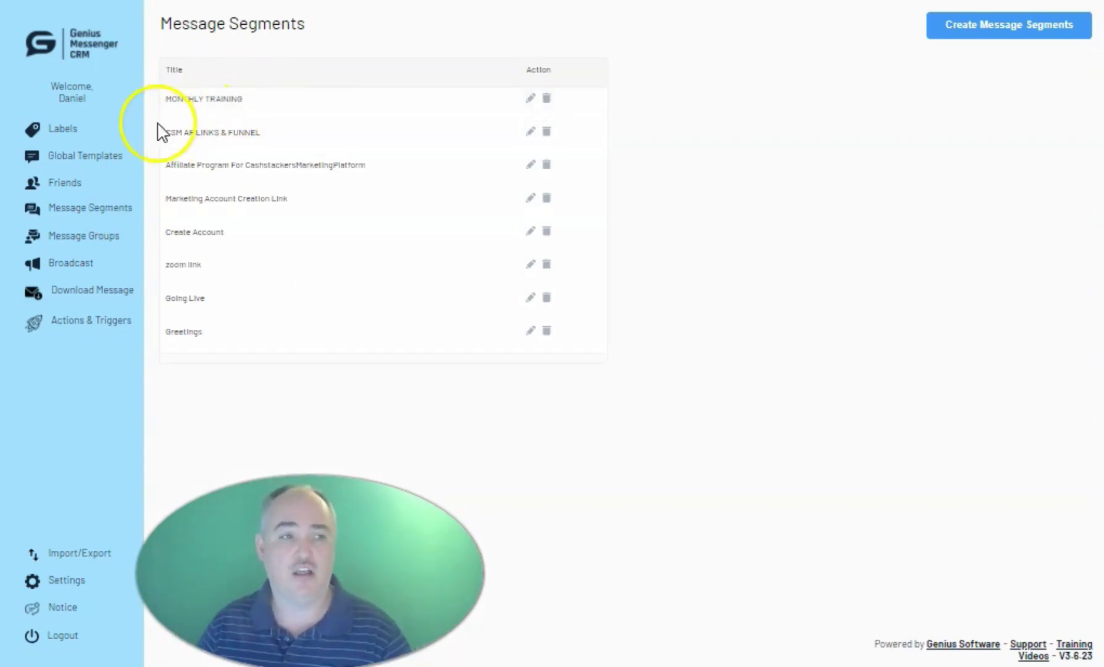
pyautogui.click(68, 129)
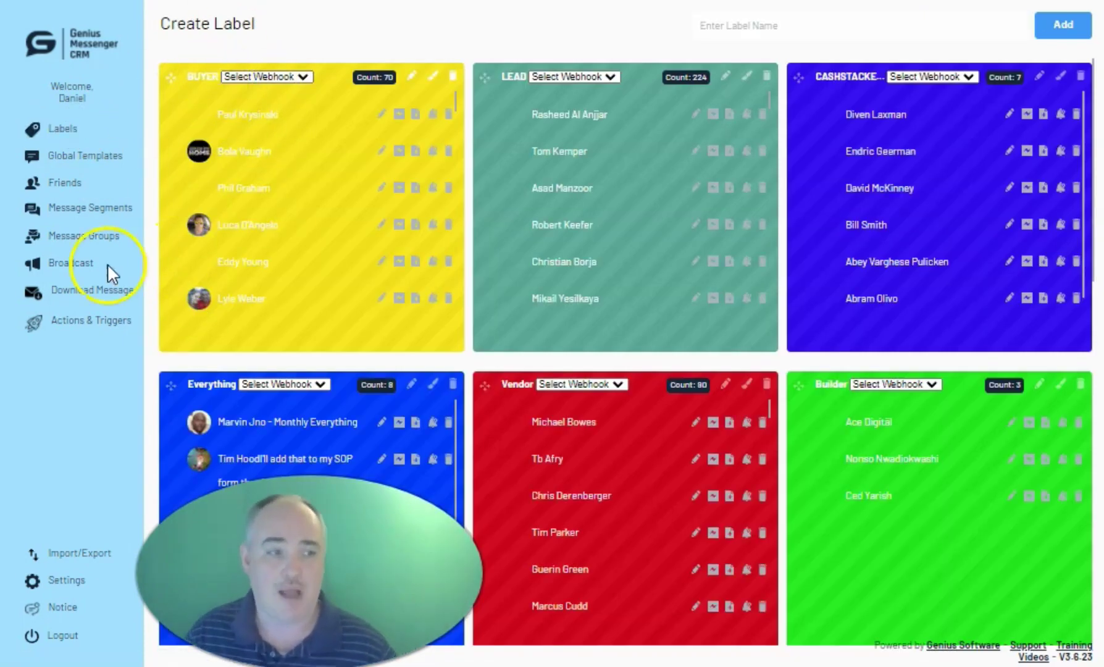
pyautogui.click(80, 213)
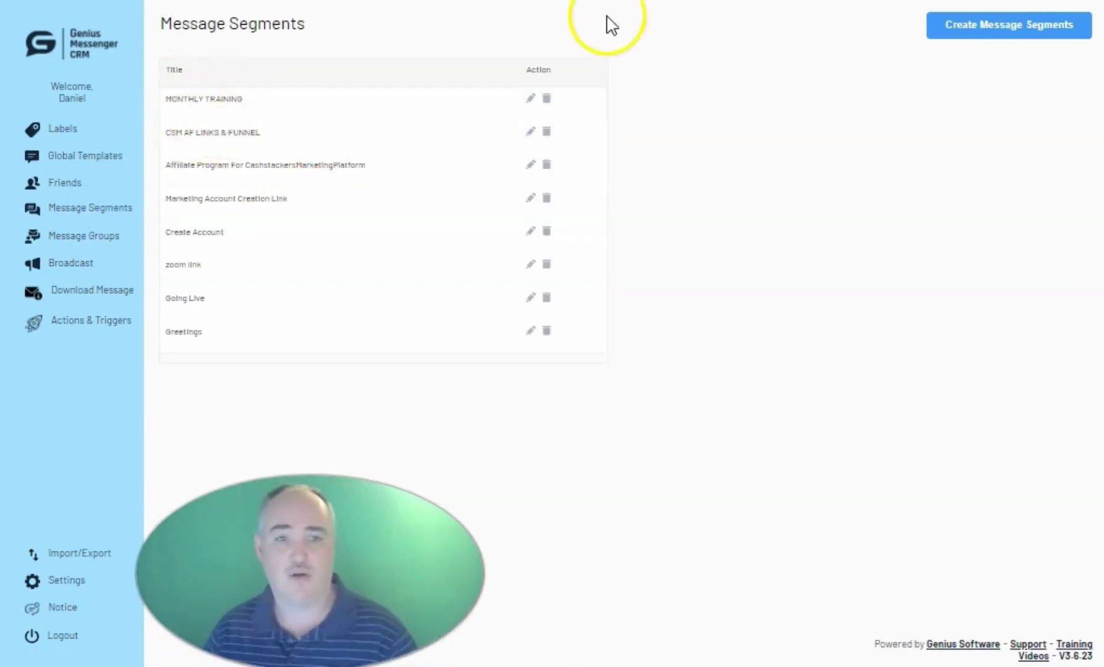
pyautogui.click(530, 99)
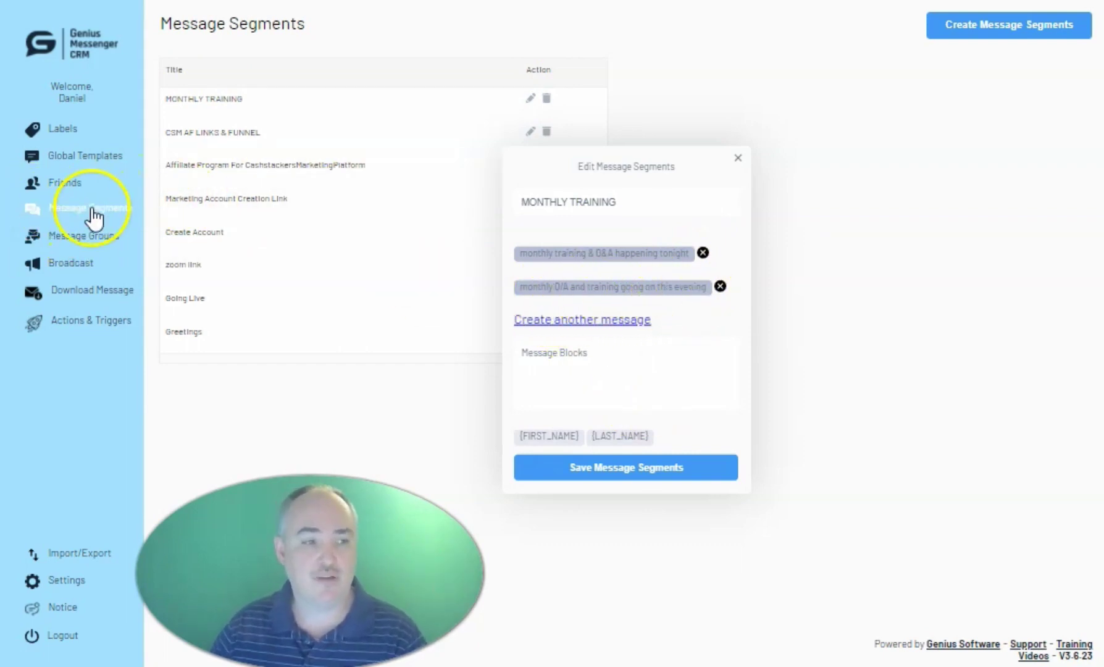
pyautogui.click(738, 160)
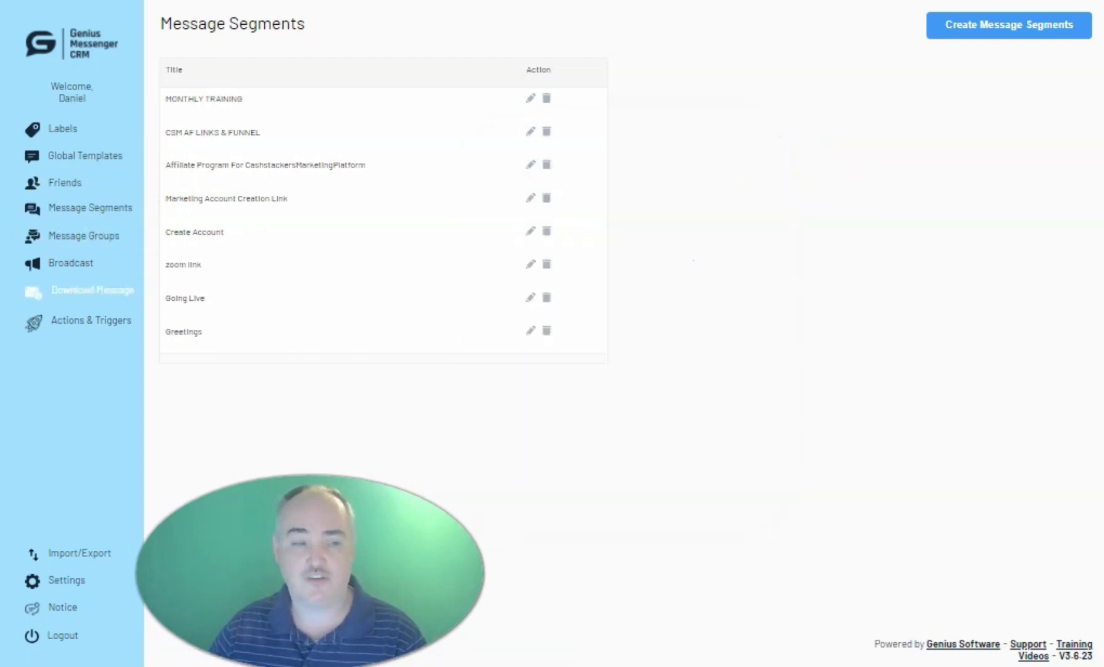
# - Open the Message Groups page and examine how the Monthly zoom group combines its message segments
pyautogui.click(72, 238)
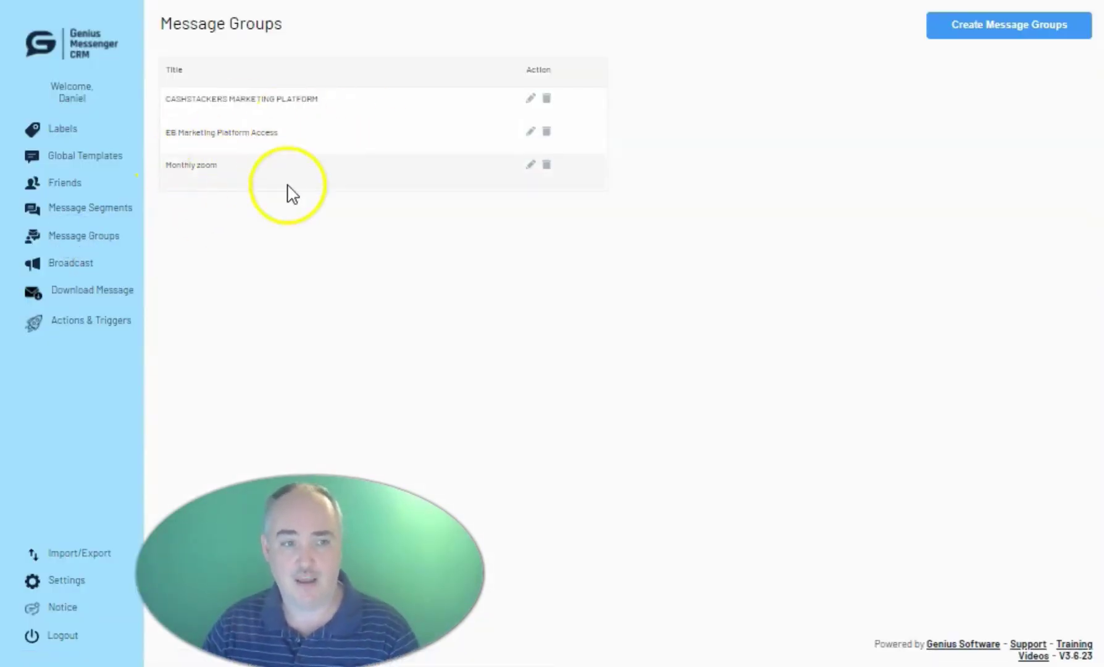
pyautogui.click(530, 165)
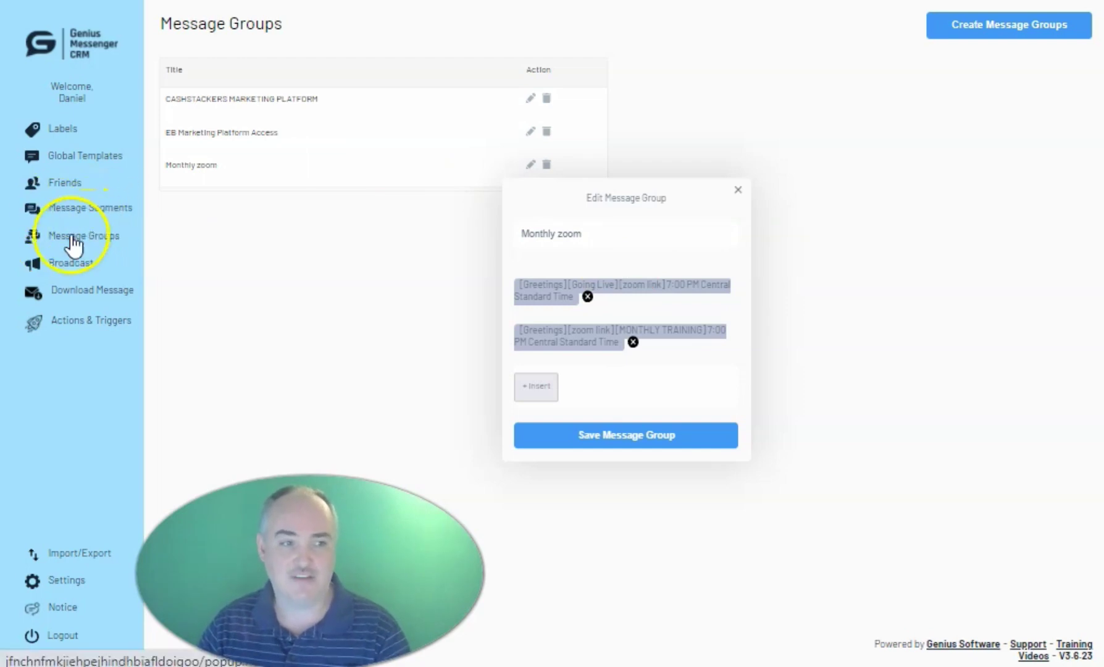
# - Open a new broadcast form and examine its Tags and Labels audience options
pyautogui.click(67, 264)
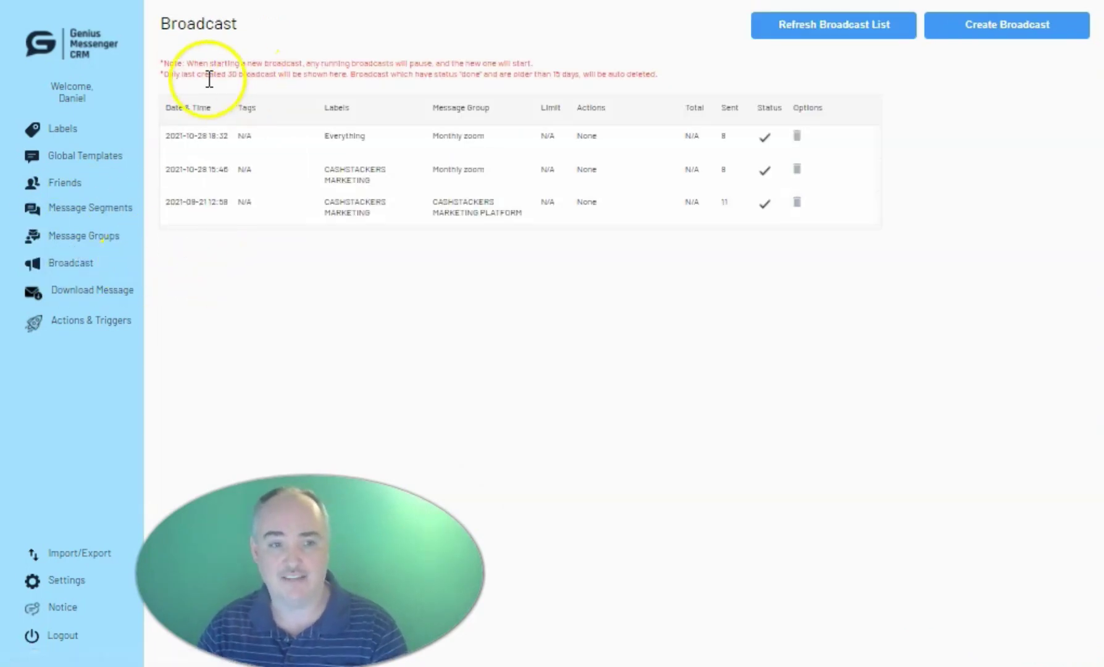
pyautogui.click(1007, 34)
pyautogui.click(586, 226)
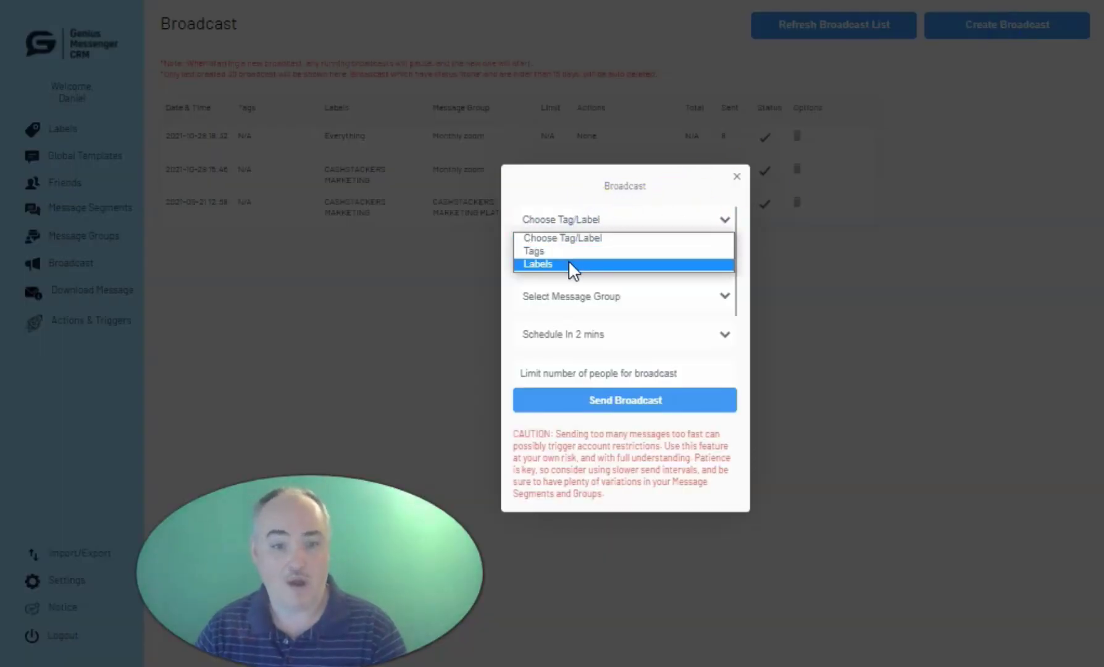
pyautogui.click(579, 196)
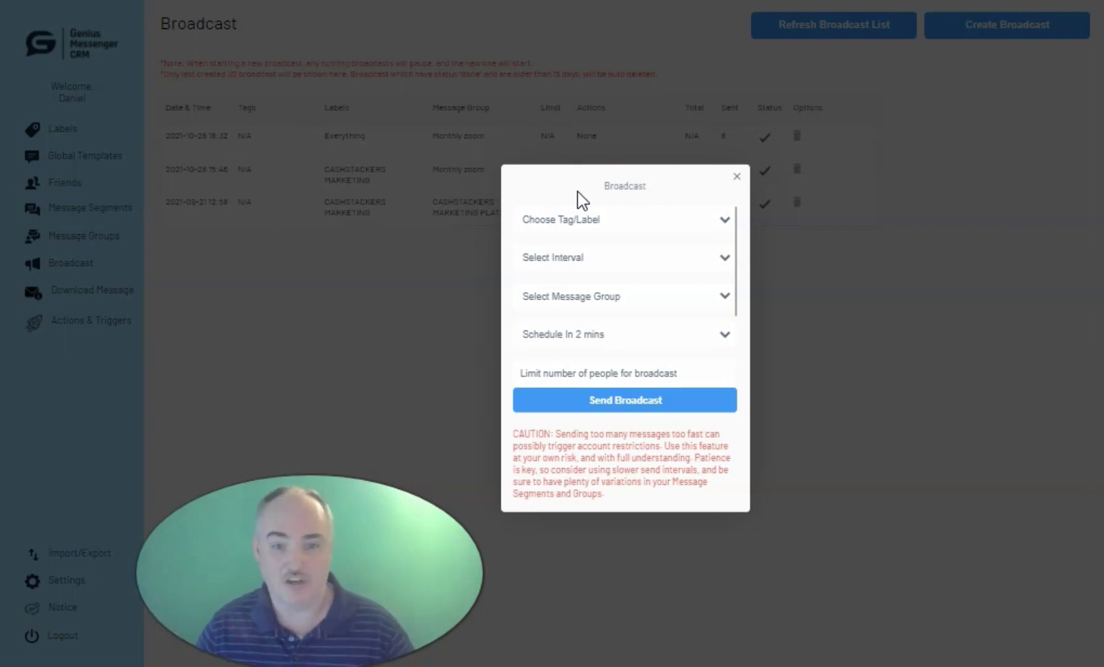
pyautogui.click(561, 219)
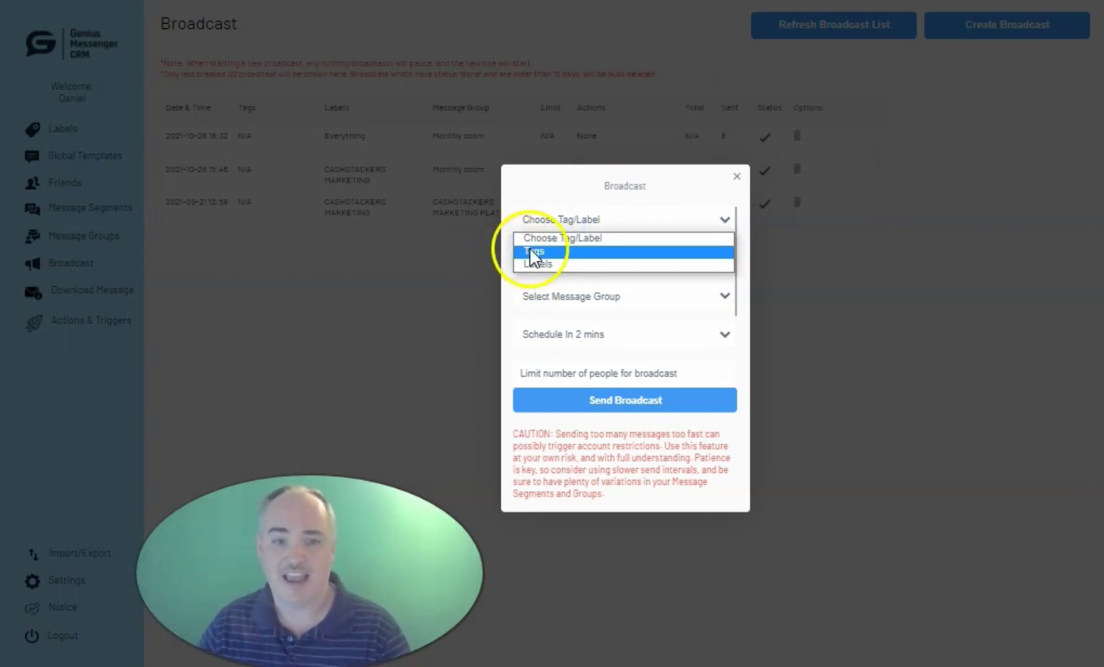
pyautogui.click(538, 251)
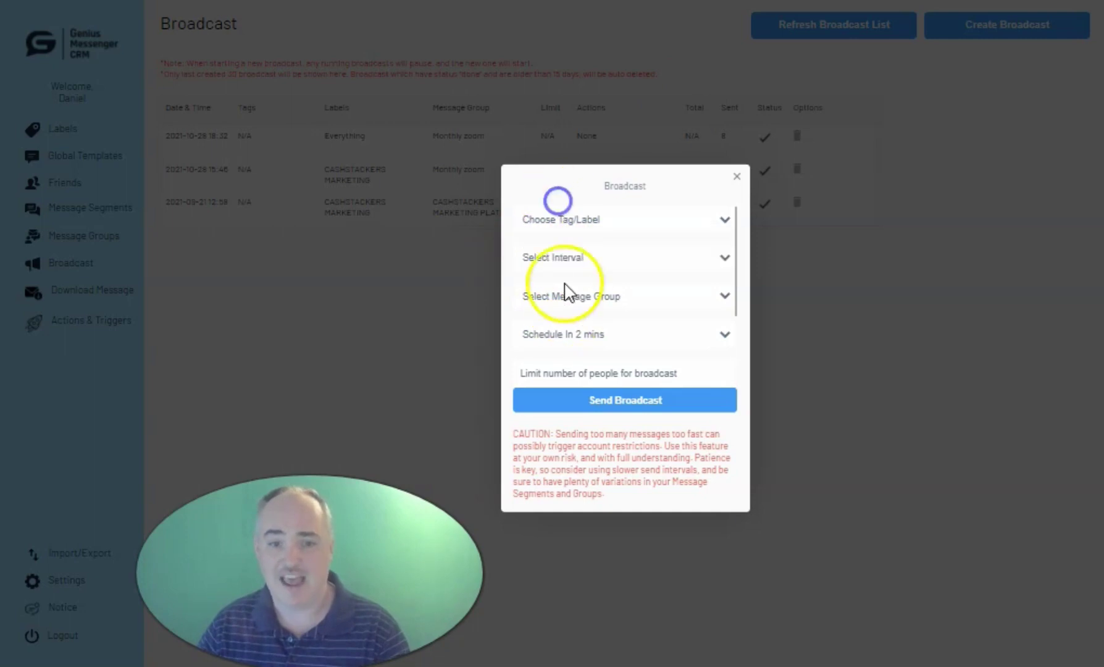
# - Examine the broadcast form's send interval, message group and scheduling choices without sending anything
pyautogui.click(567, 256)
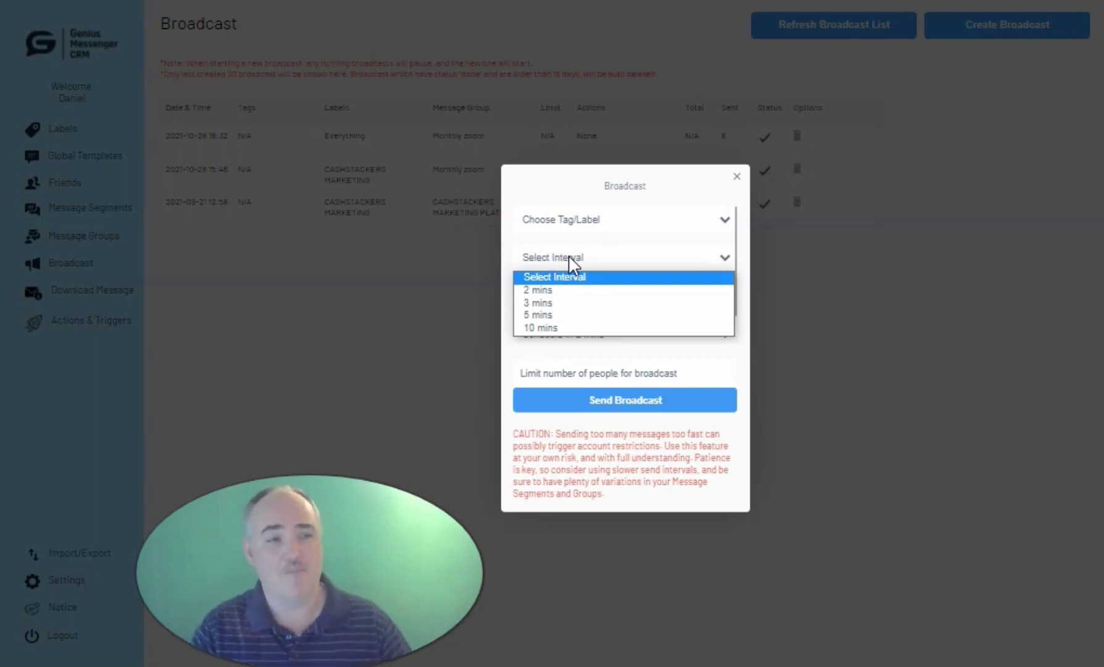
pyautogui.click(507, 342)
pyautogui.click(586, 296)
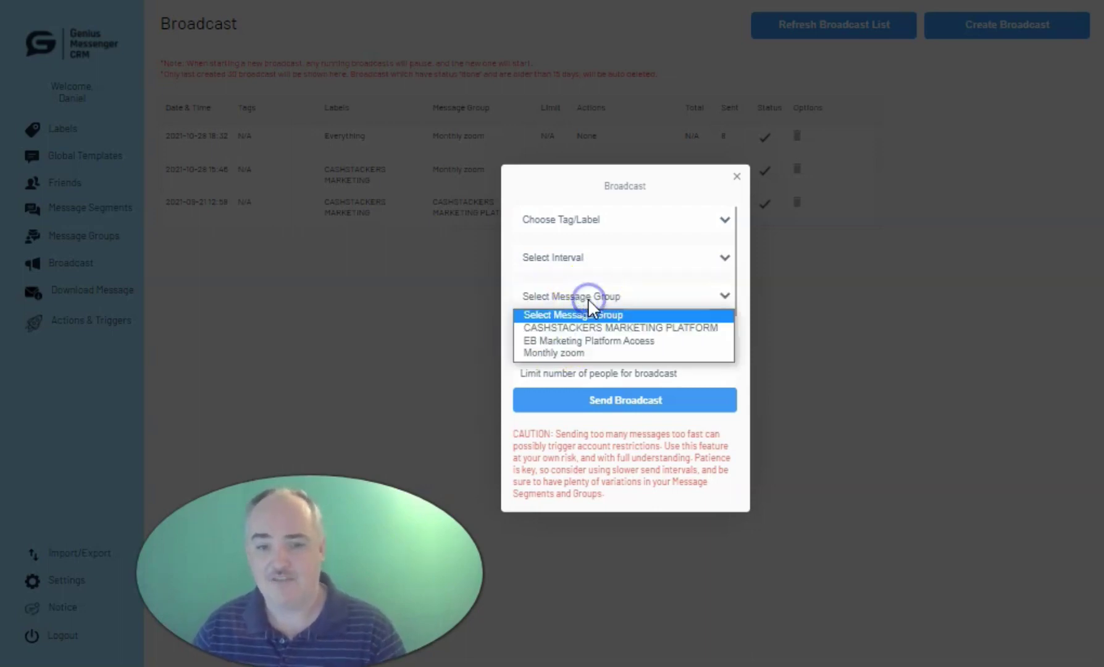
pyautogui.click(505, 374)
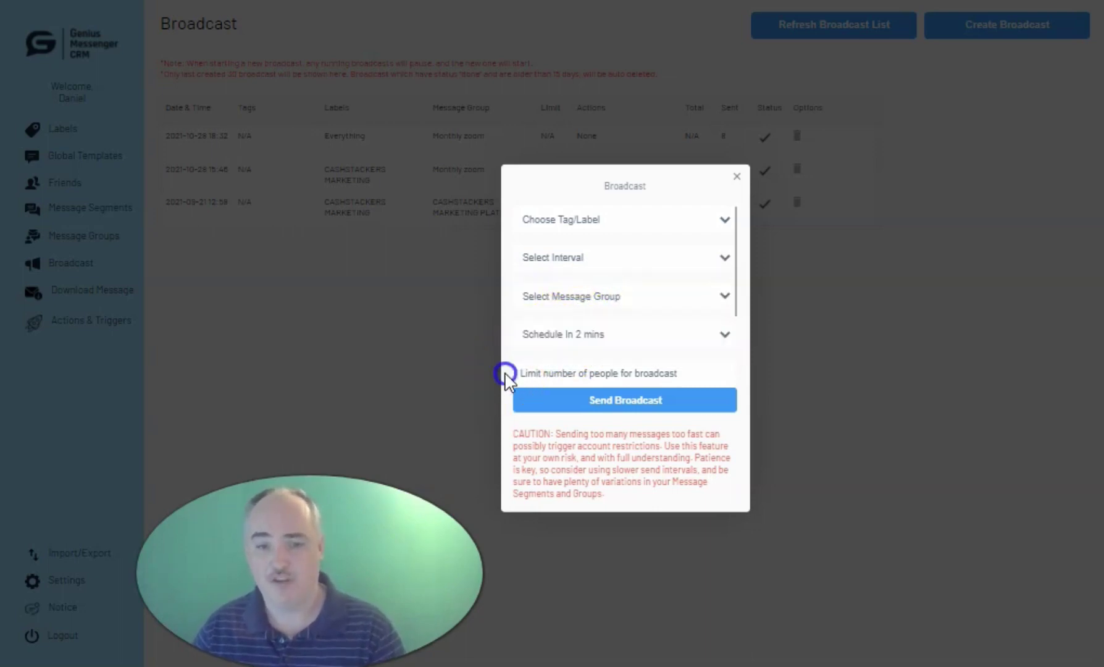
pyautogui.click(574, 334)
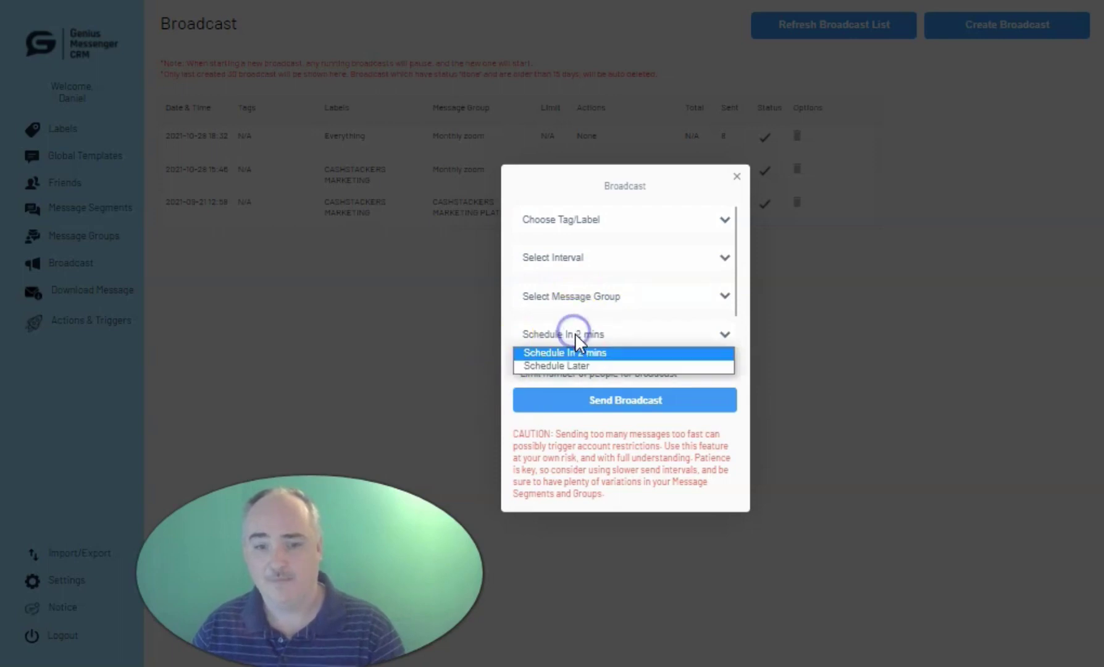
pyautogui.click(529, 353)
pyautogui.click(543, 352)
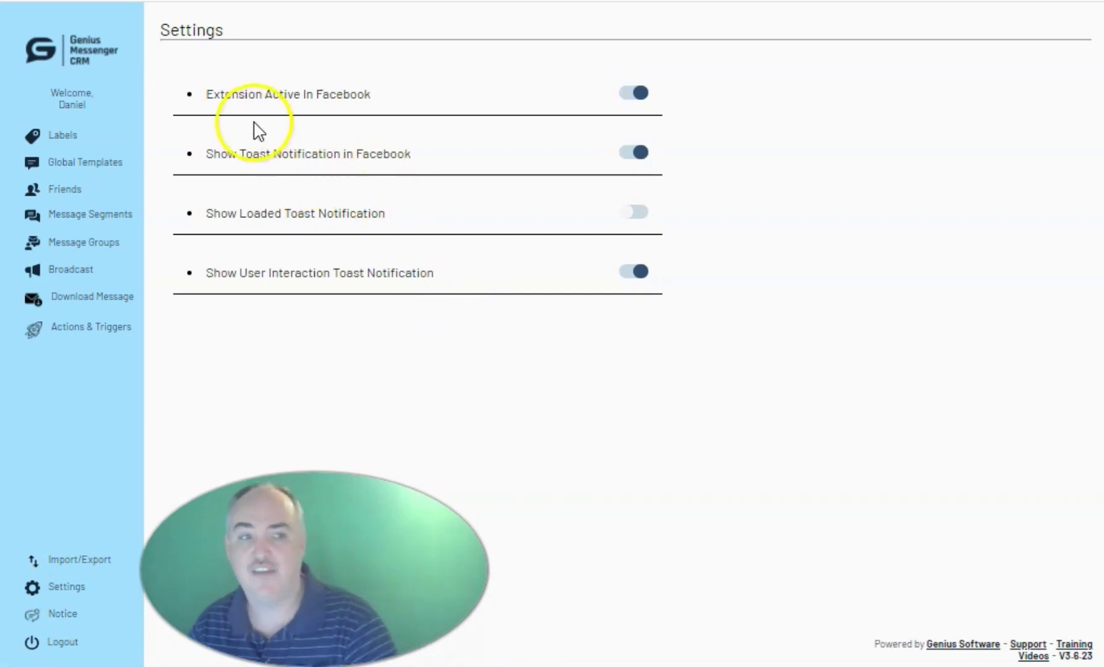
# - Examine the Facebook extension and toast notification options in the CRM settings, and return to the labels page
pyautogui.click(631, 94)
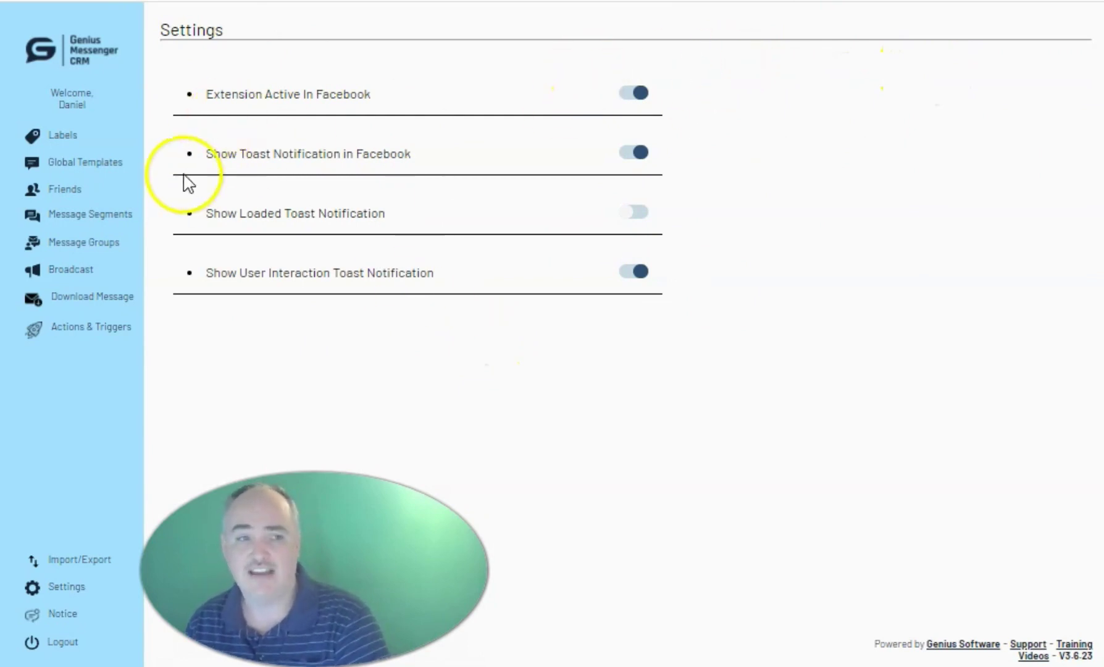
pyautogui.click(216, 154)
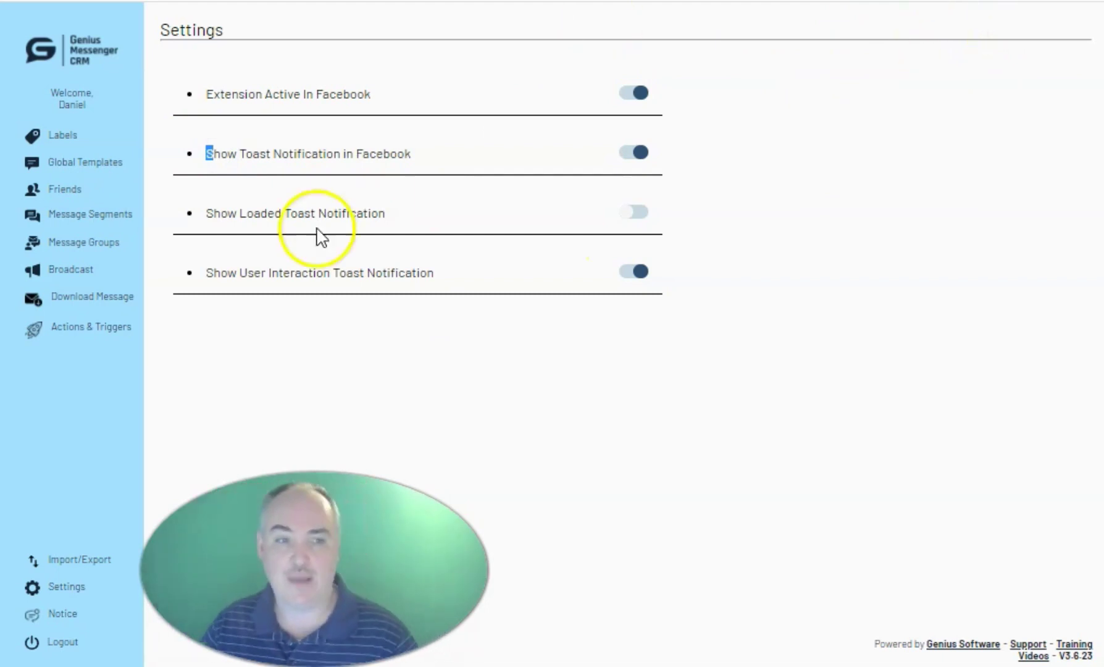
pyautogui.moveTo(206, 214); pyautogui.dragTo(385, 214)
pyautogui.click(384, 214)
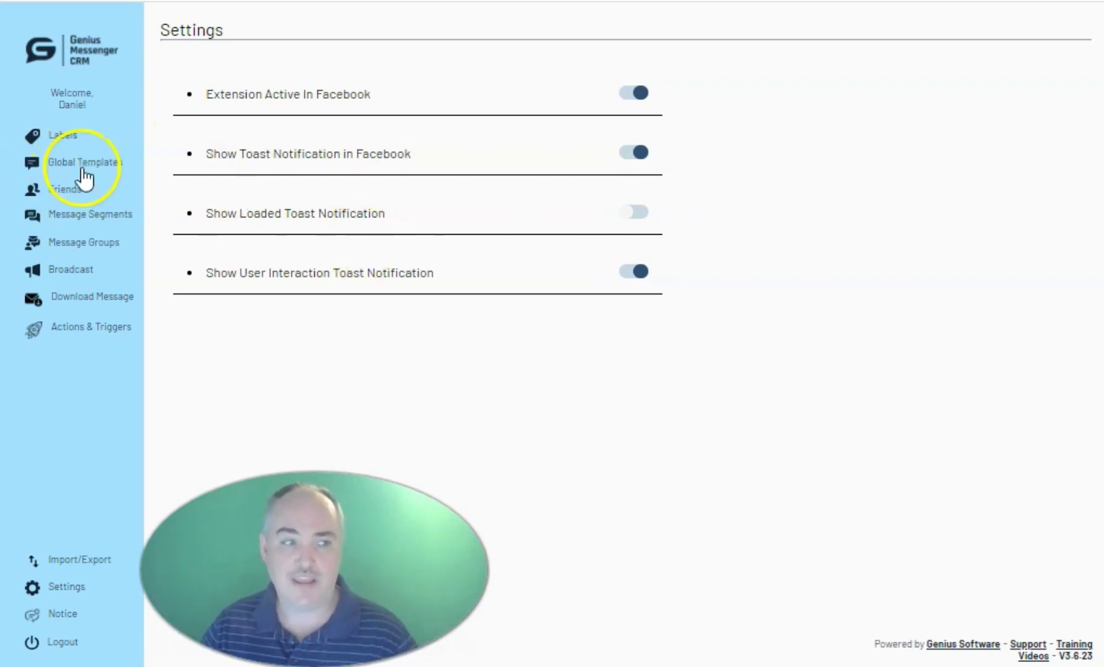
pyautogui.click(72, 134)
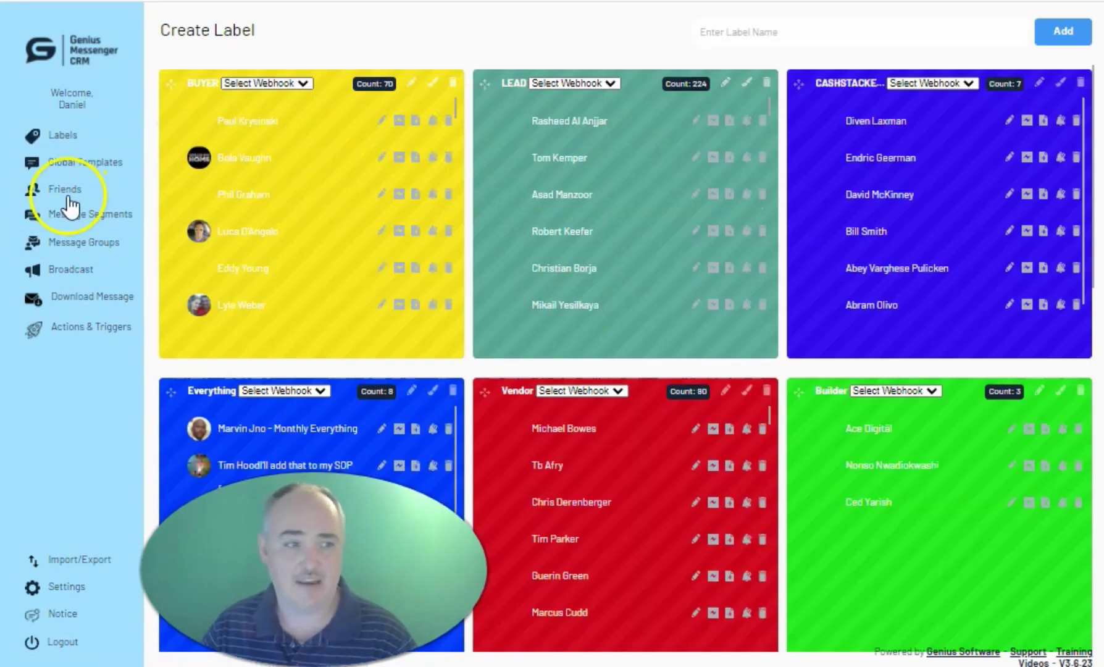
# - Review the saved message templates on the Global Templates page, and open the Friends list
pyautogui.click(64, 162)
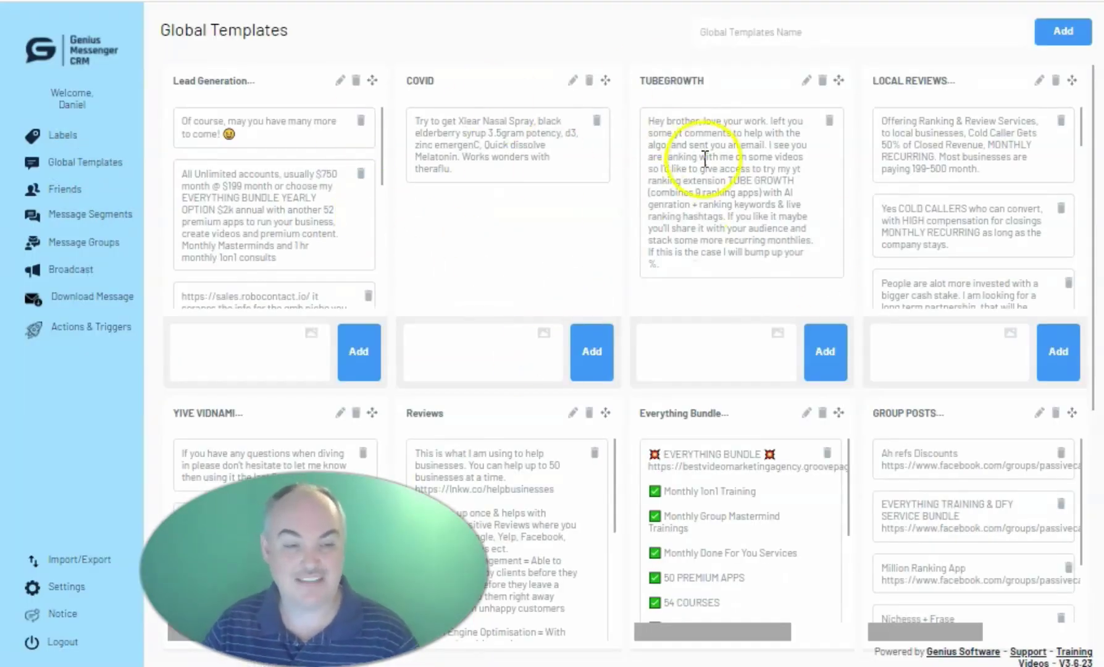
pyautogui.scroll(-6, 616, 234)
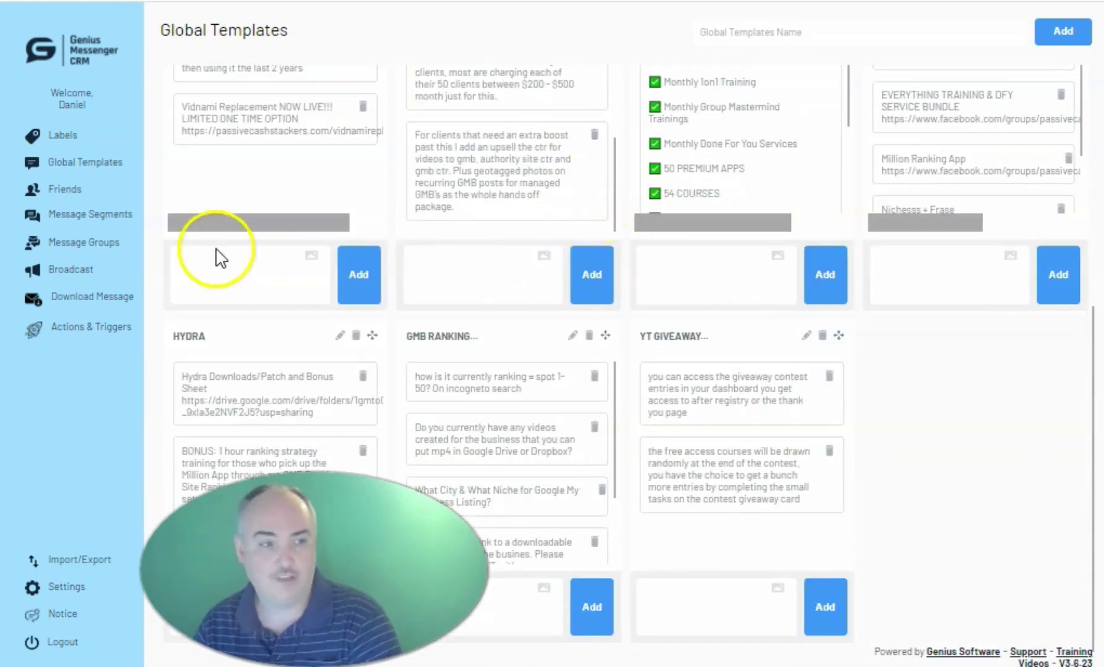
pyautogui.click(65, 191)
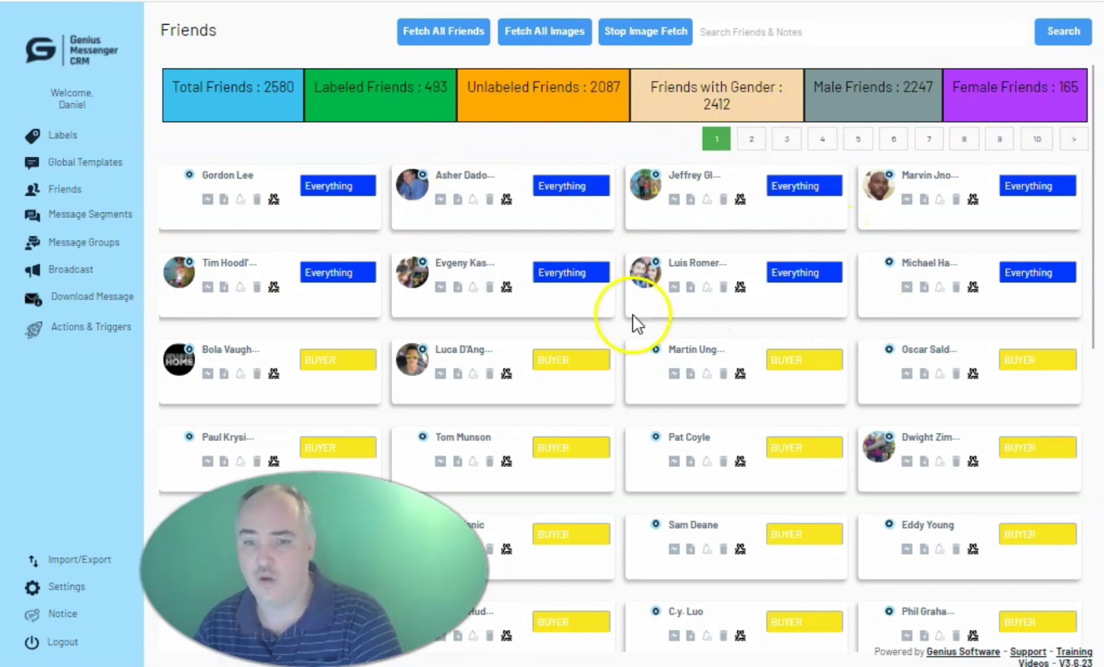
# - Look through the Message Segments, Message Groups, Broadcast, Download Message and Actions & Triggers pages
pyautogui.click(66, 221)
pyautogui.click(80, 242)
pyautogui.click(72, 276)
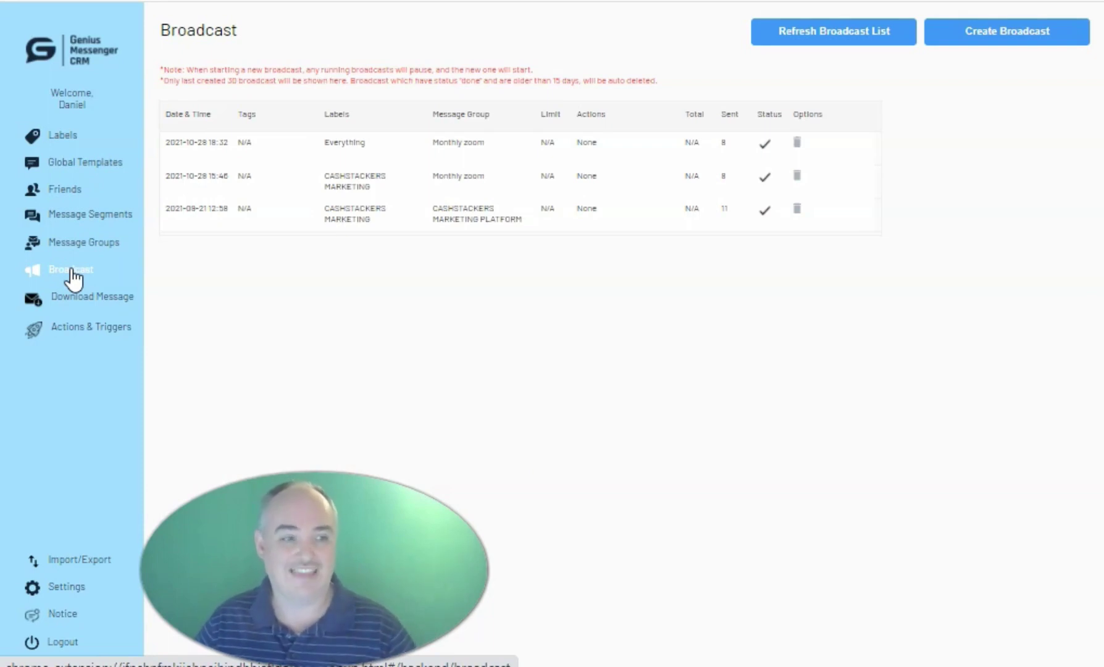
pyautogui.click(71, 296)
pyautogui.click(551, 435)
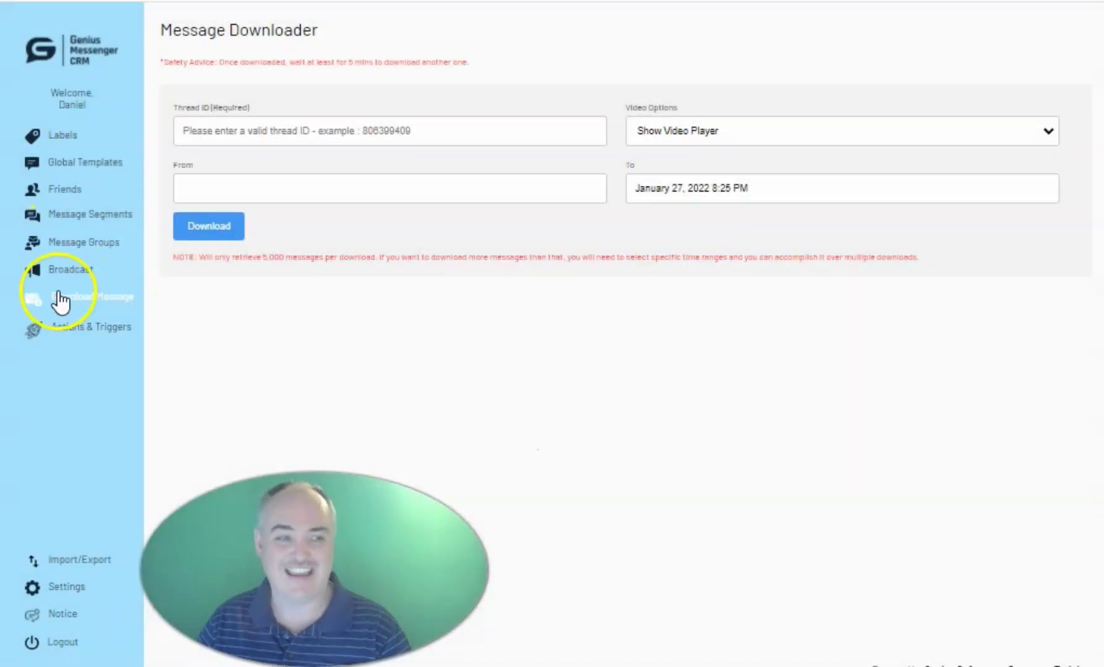
pyautogui.click(97, 331)
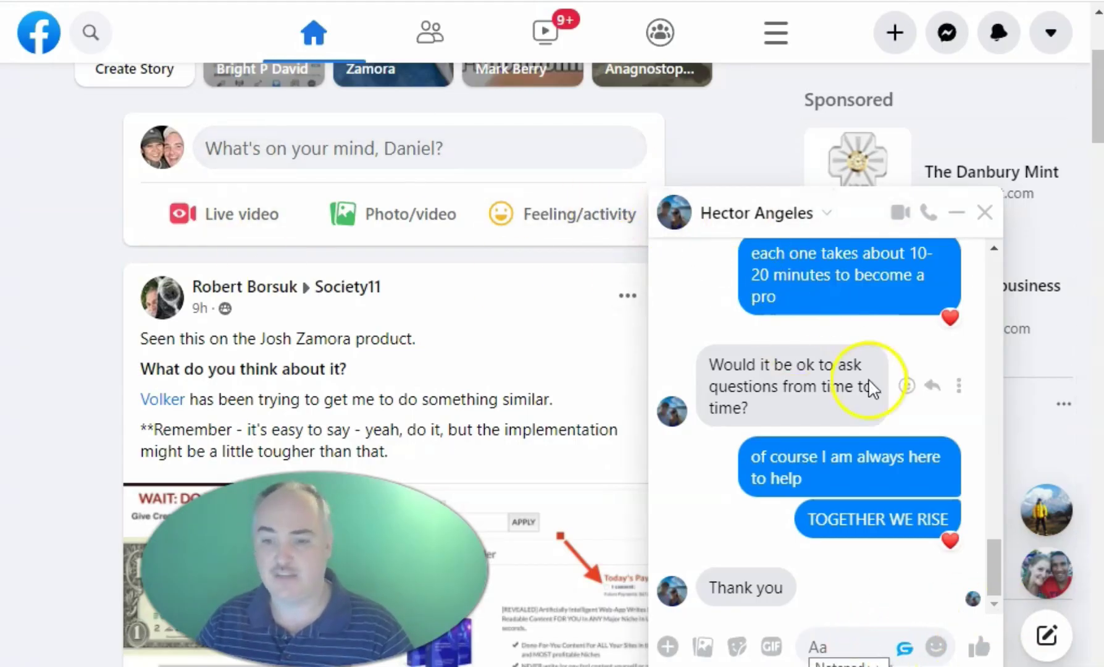
# - Open the CRM panel in the Facebook chat window, examine its quick notes, templates and notification form, and close the panel
pyautogui.click(904, 648)
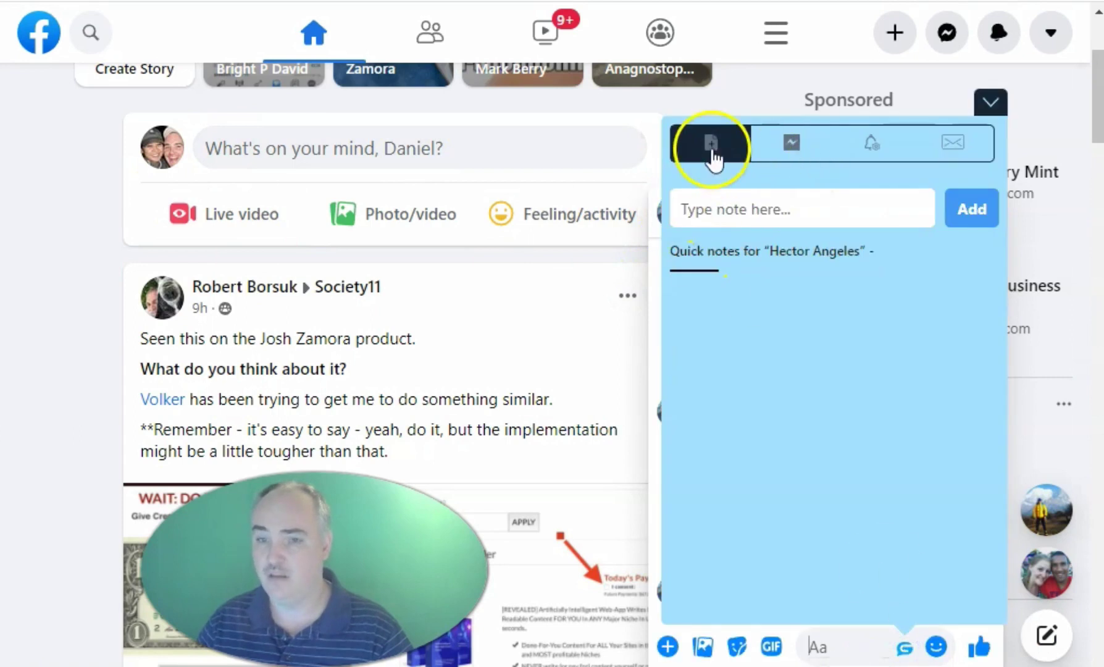
pyautogui.click(783, 147)
pyautogui.click(867, 161)
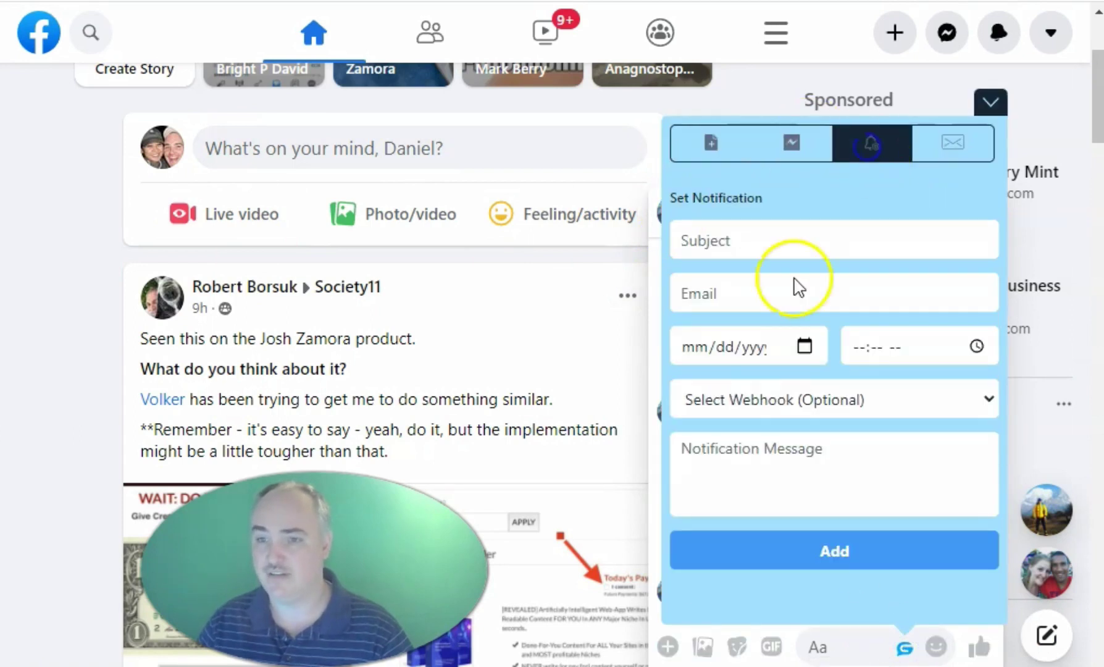
pyautogui.click(990, 102)
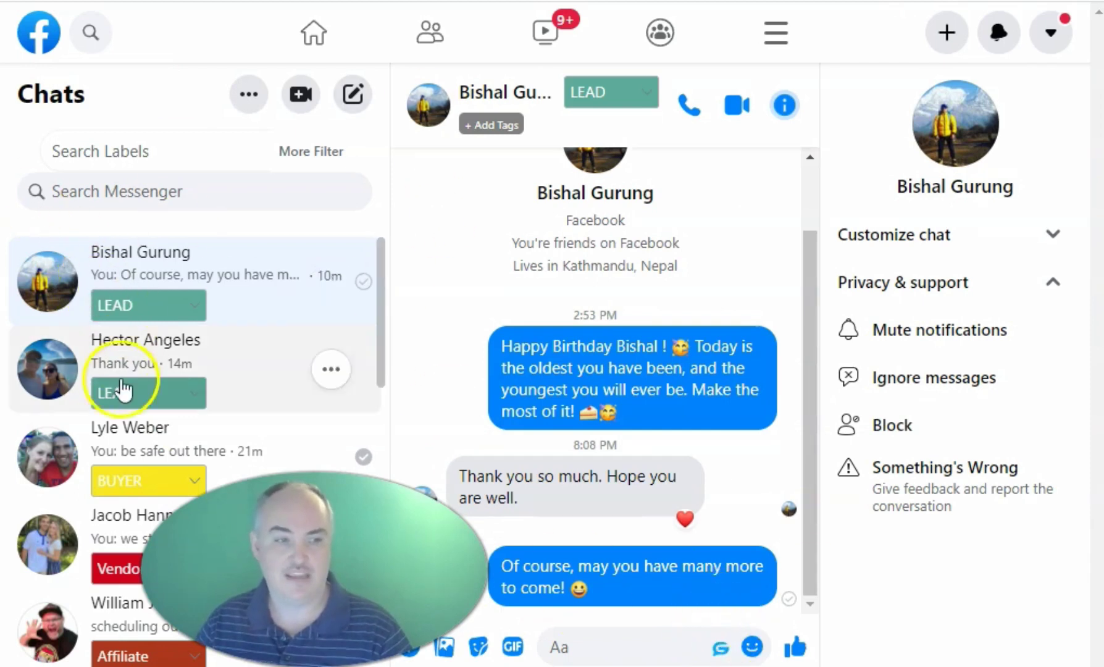
# - Open the CRM panel in the full Messenger conversation and examine its notes, templates, notification and message sections
pyautogui.click(720, 647)
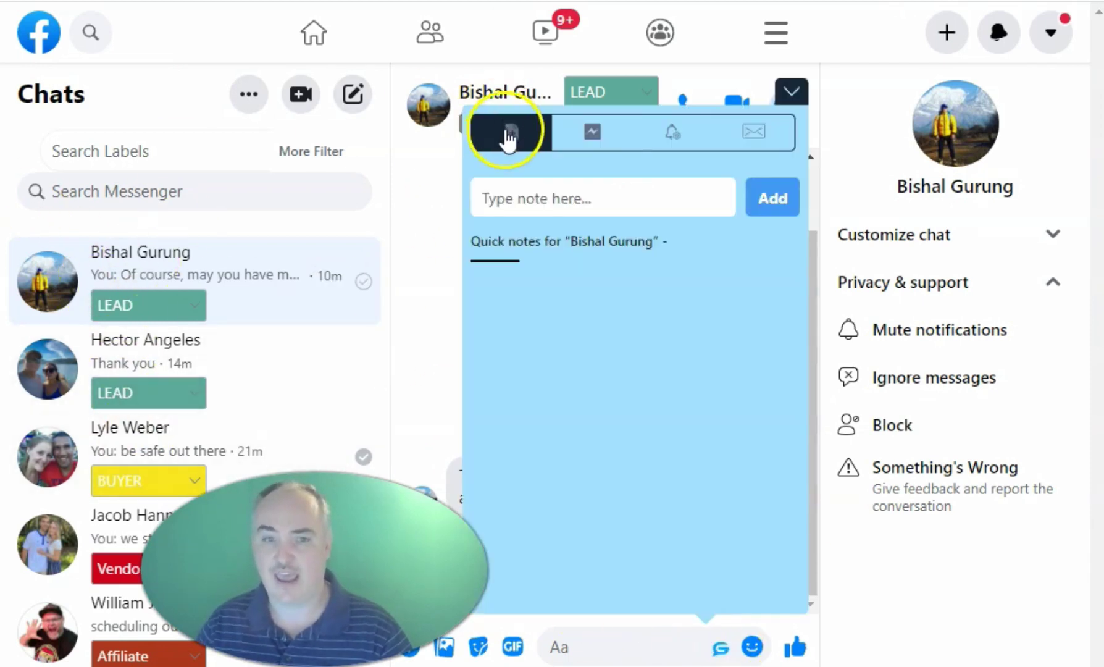
pyautogui.click(592, 131)
pyautogui.click(679, 132)
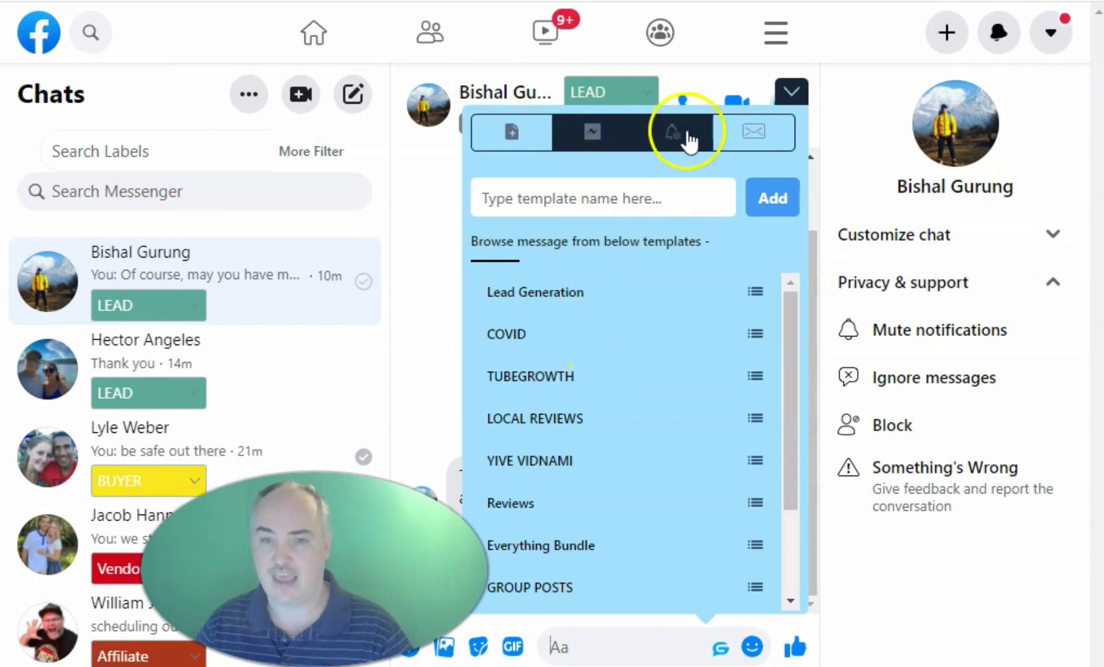
pyautogui.click(753, 132)
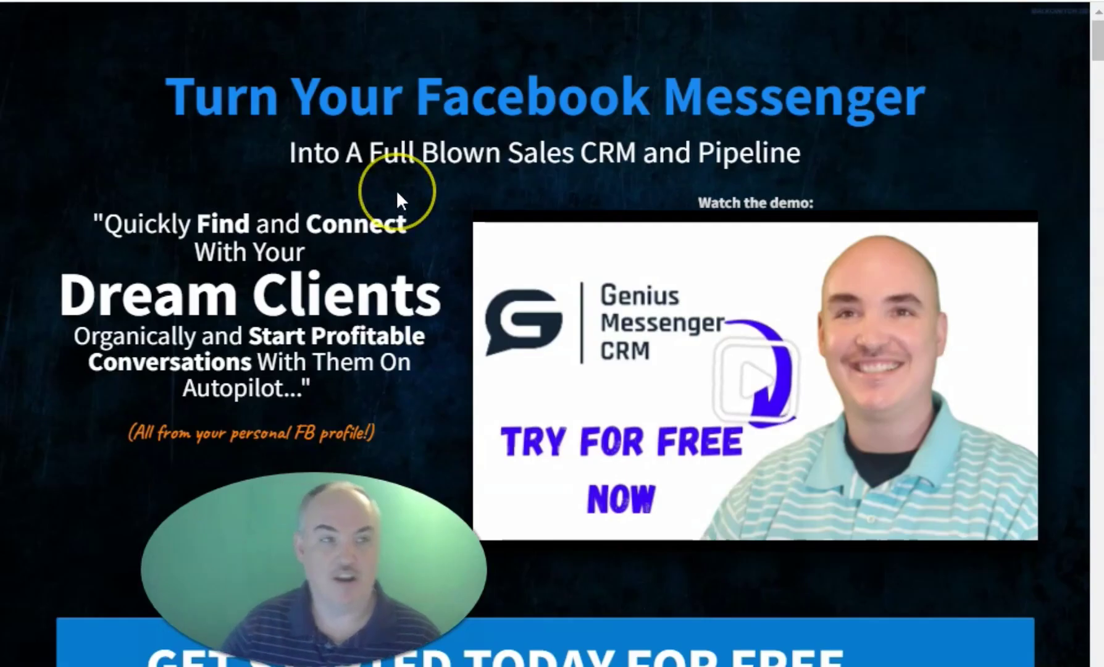
# - Switch to the Genius Messenger CRM sales page and review the free sign-up offer and the feature overview
pyautogui.scroll(-4, 655, 106)
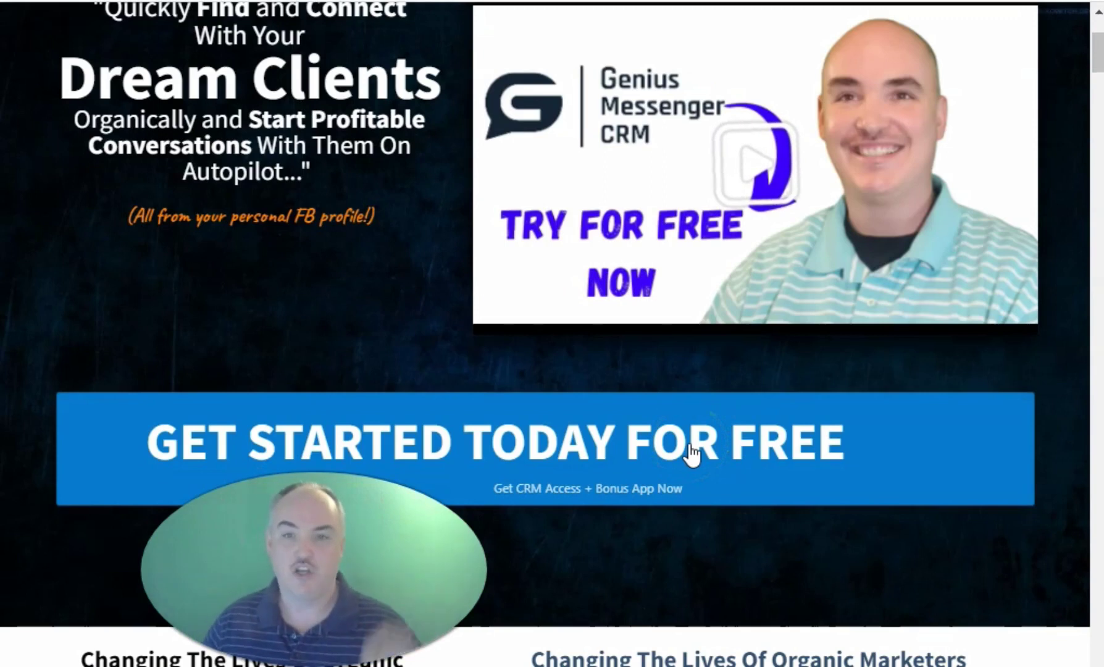
pyautogui.scroll(4, 691, 454)
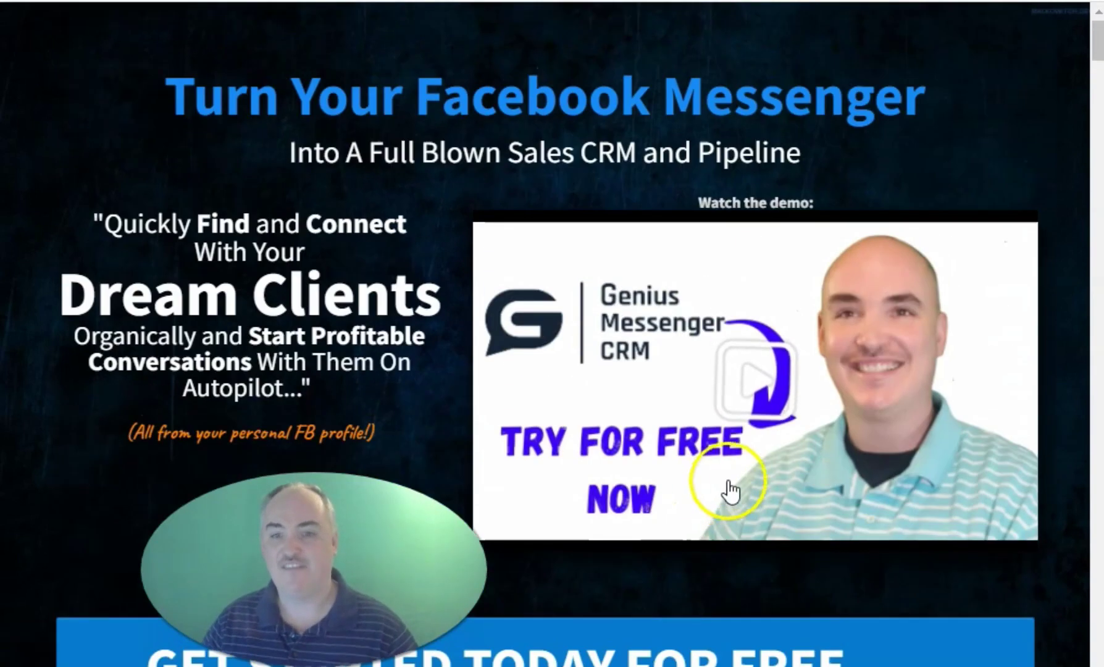
pyautogui.scroll(-15, 733, 438)
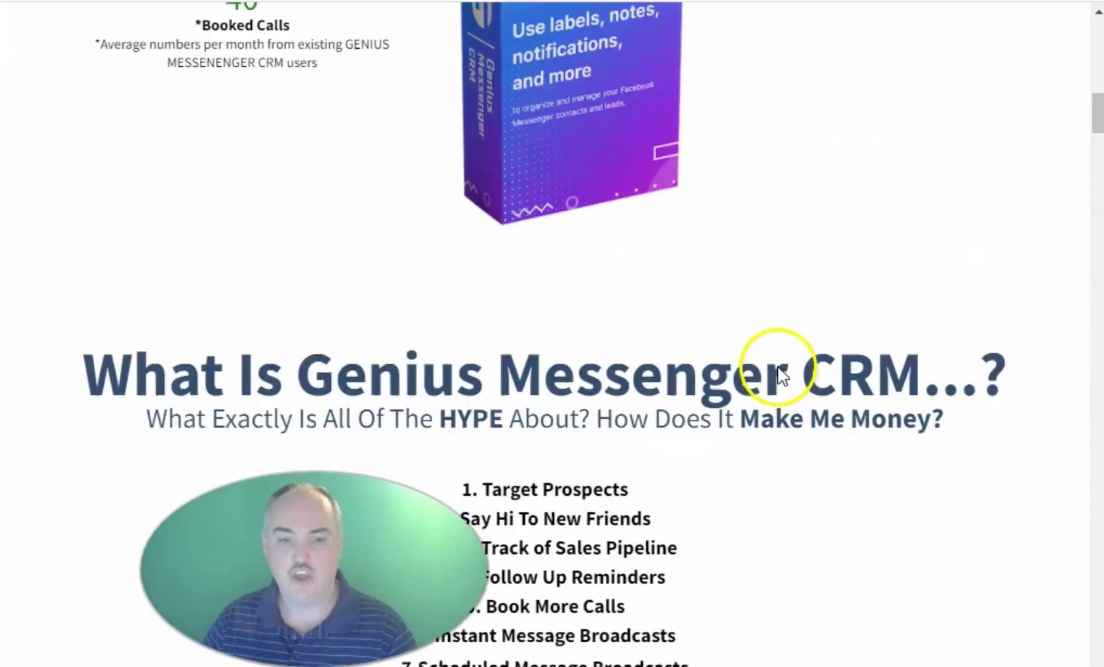
pyautogui.scroll(-20, 781, 373)
pyautogui.scroll(-20, 808, 361)
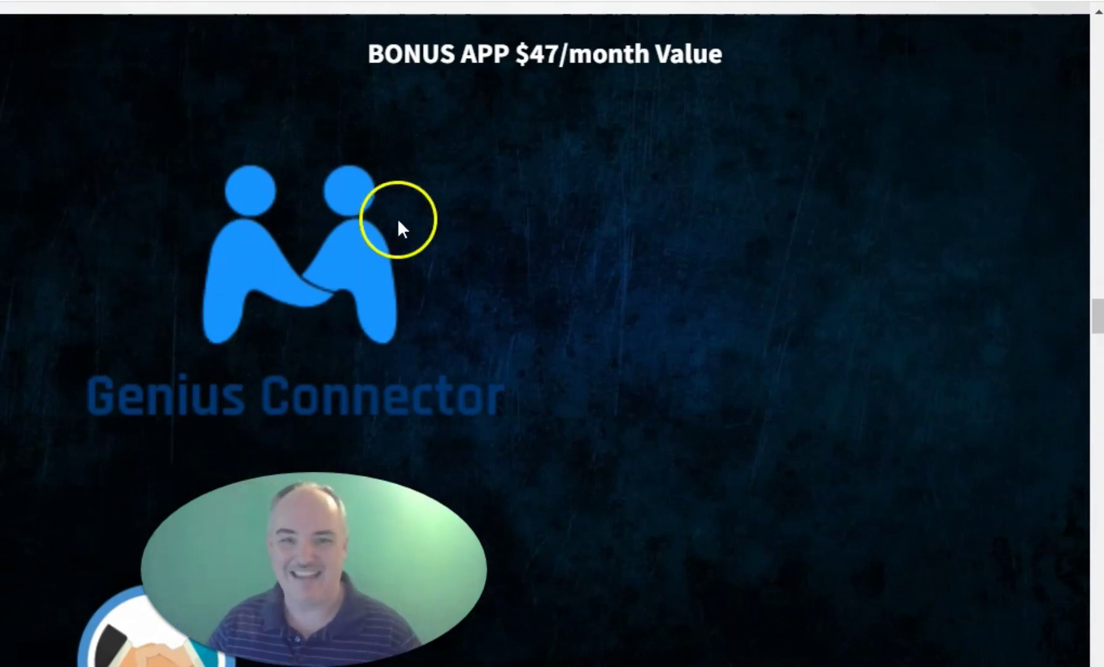
# - Examine the Genius Connector bonus app section, including Say Hi To New Friends and Keep Track of Sales
pyautogui.moveTo(511, 54); pyautogui.dragTo(642, 53)
pyautogui.scroll(-3, 671, 234)
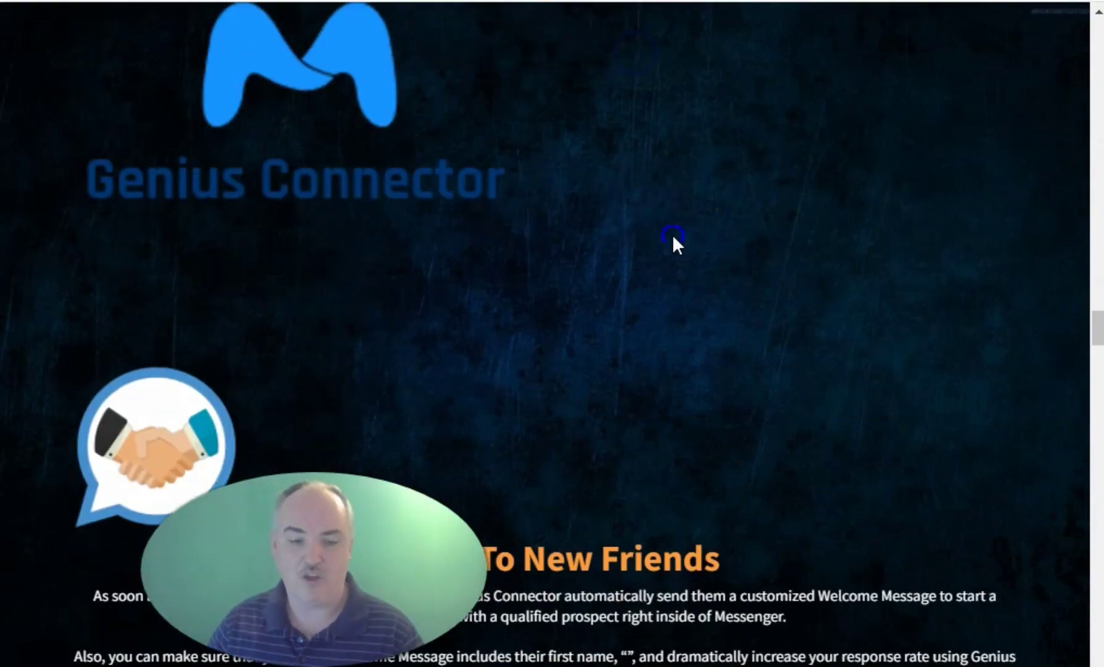
pyautogui.scroll(-3, 673, 237)
pyautogui.scroll(-4, 671, 247)
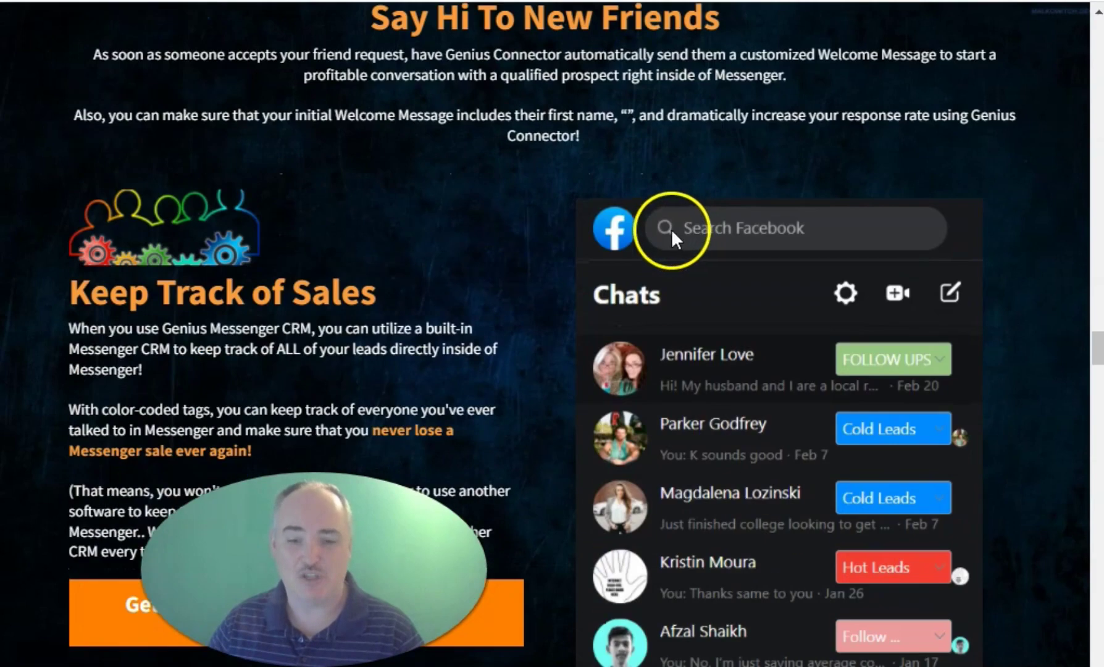
pyautogui.scroll(7, 512, 313)
pyautogui.scroll(-2, 520, 256)
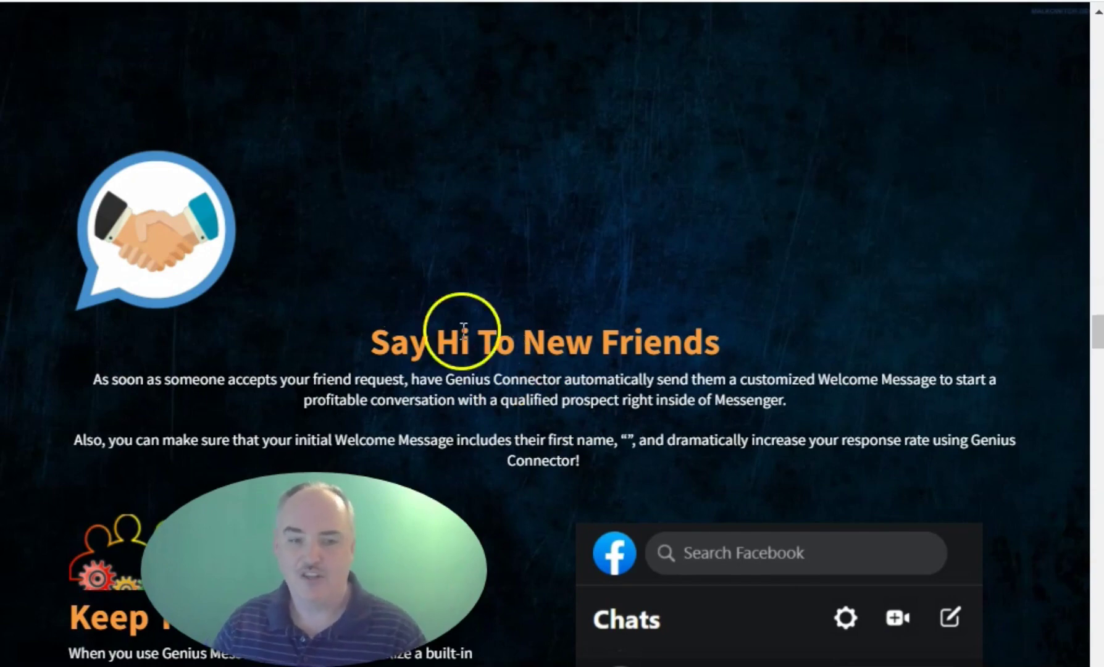
pyautogui.scroll(-10, 682, 289)
# - Review the Target Prospects section and the list of Genius Messenger CRM benefits on the sales page
pyautogui.scroll(20, 692, 316)
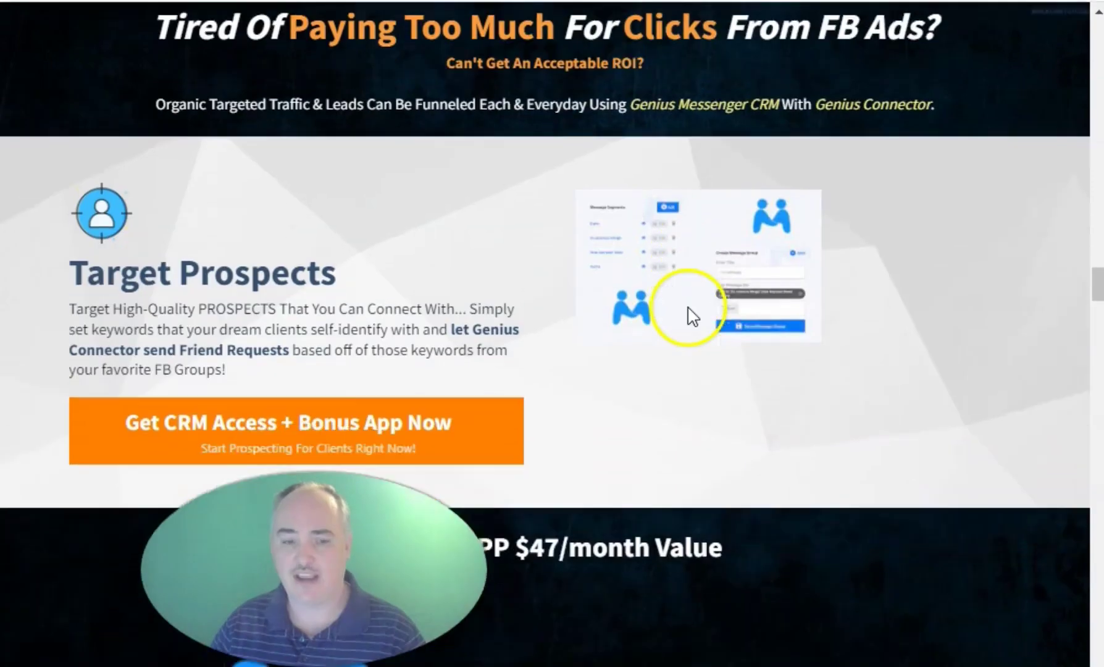
pyautogui.scroll(-1, 353, 320)
pyautogui.scroll(1, 458, 382)
pyautogui.scroll(5, 470, 358)
pyautogui.scroll(2, 470, 358)
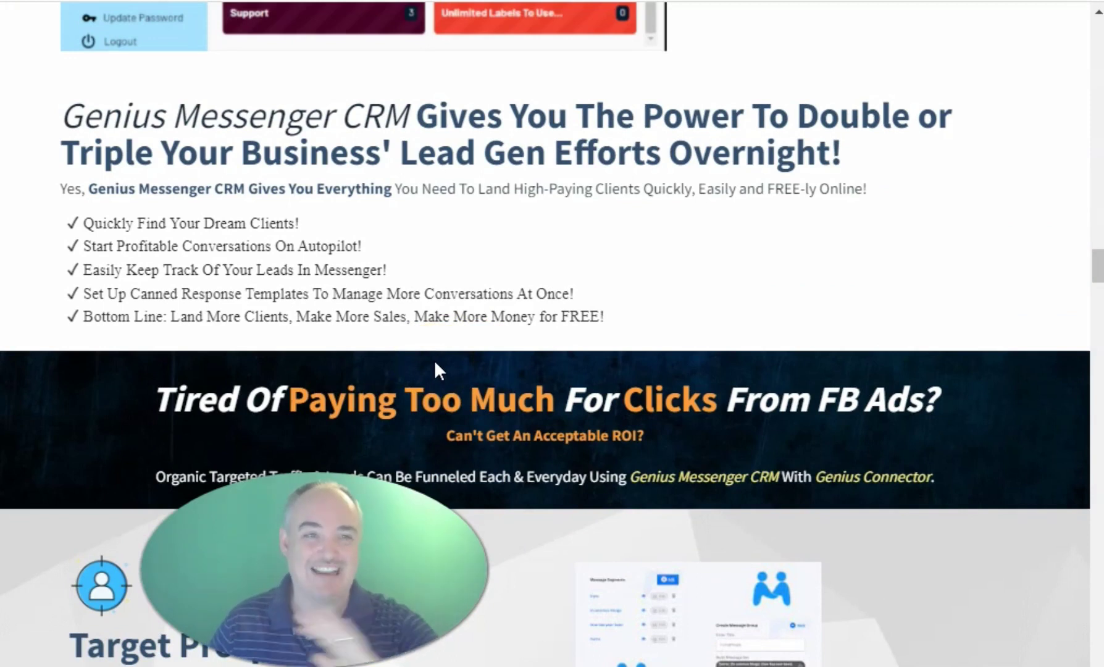
pyautogui.click(326, 307)
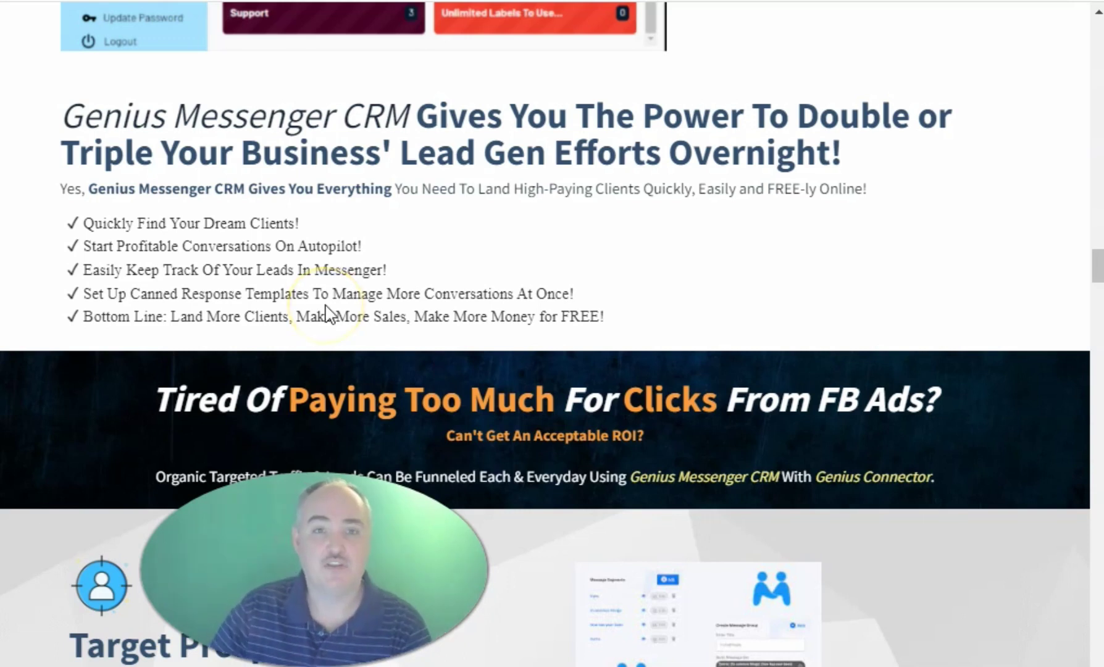